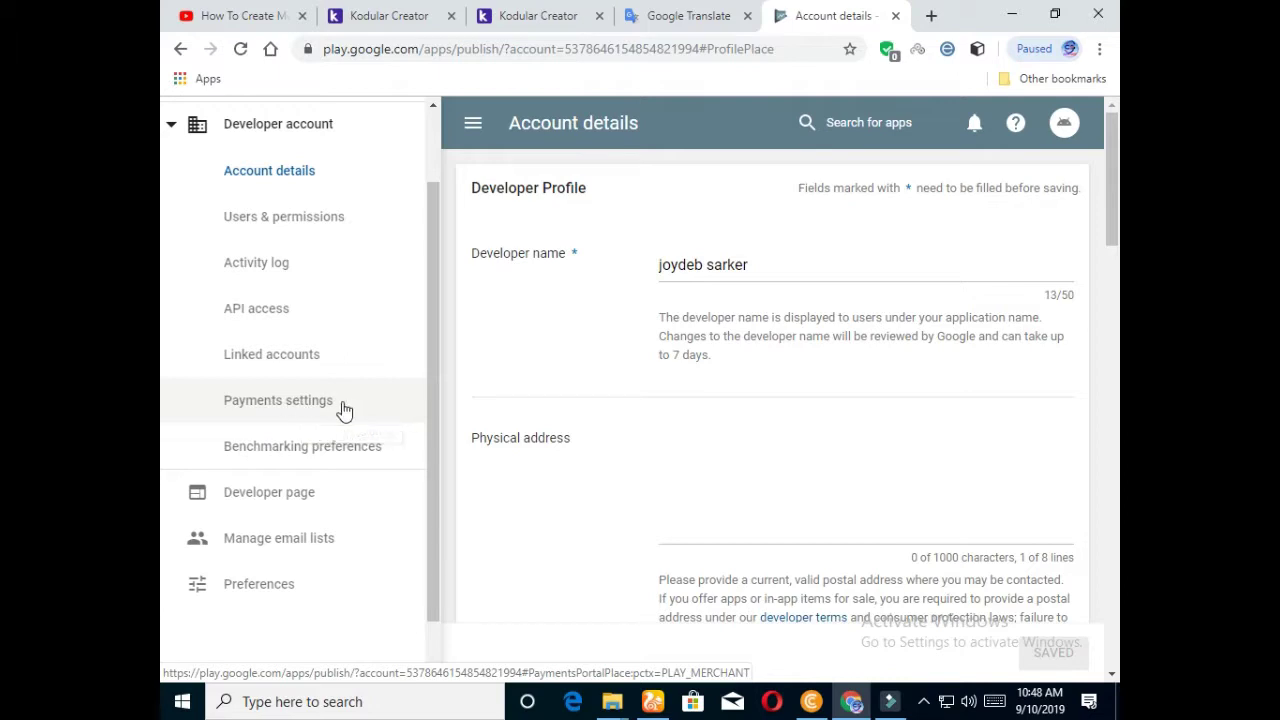
# Step: Open Payments settings from the Developer account sidebar
pyautogui.click(270, 405)
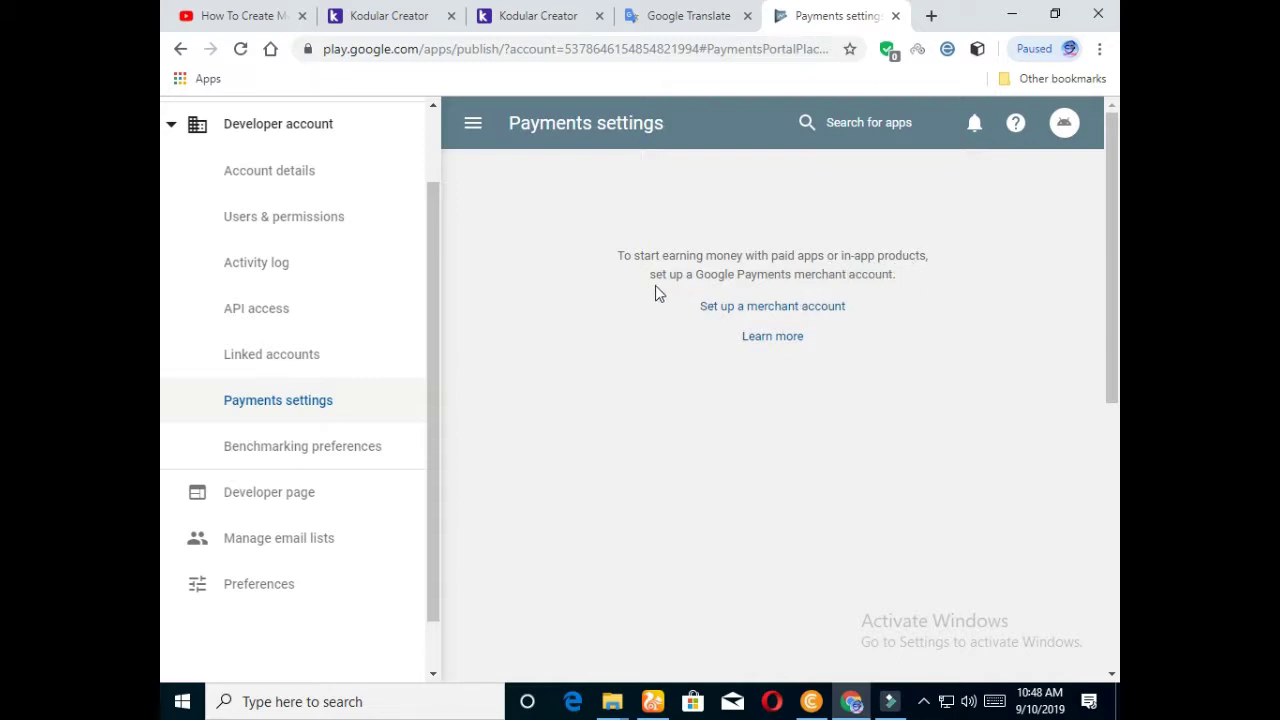
# Step: Start setting up a Google Payments merchant account from Payments settings
pyautogui.click(776, 313)
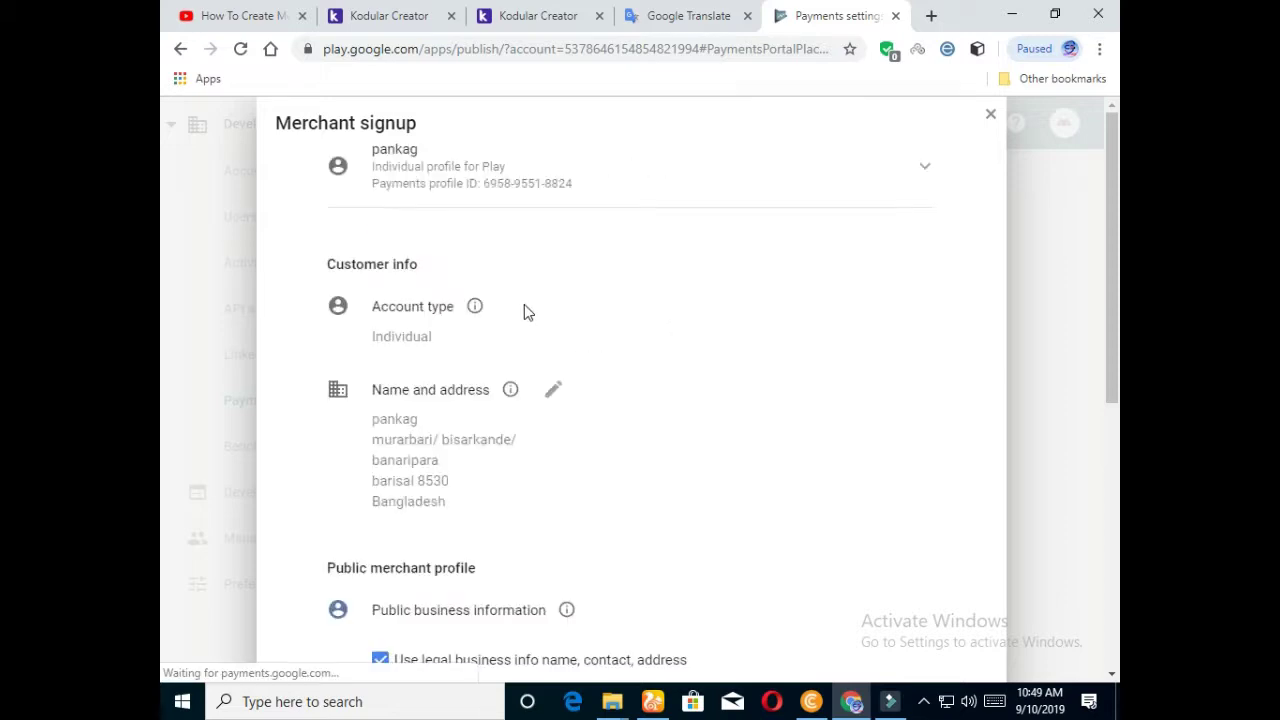
# Step: Enter the business name in the Merchant signup form's Public merchant profile
pyautogui.scroll(-3, 514, 306)
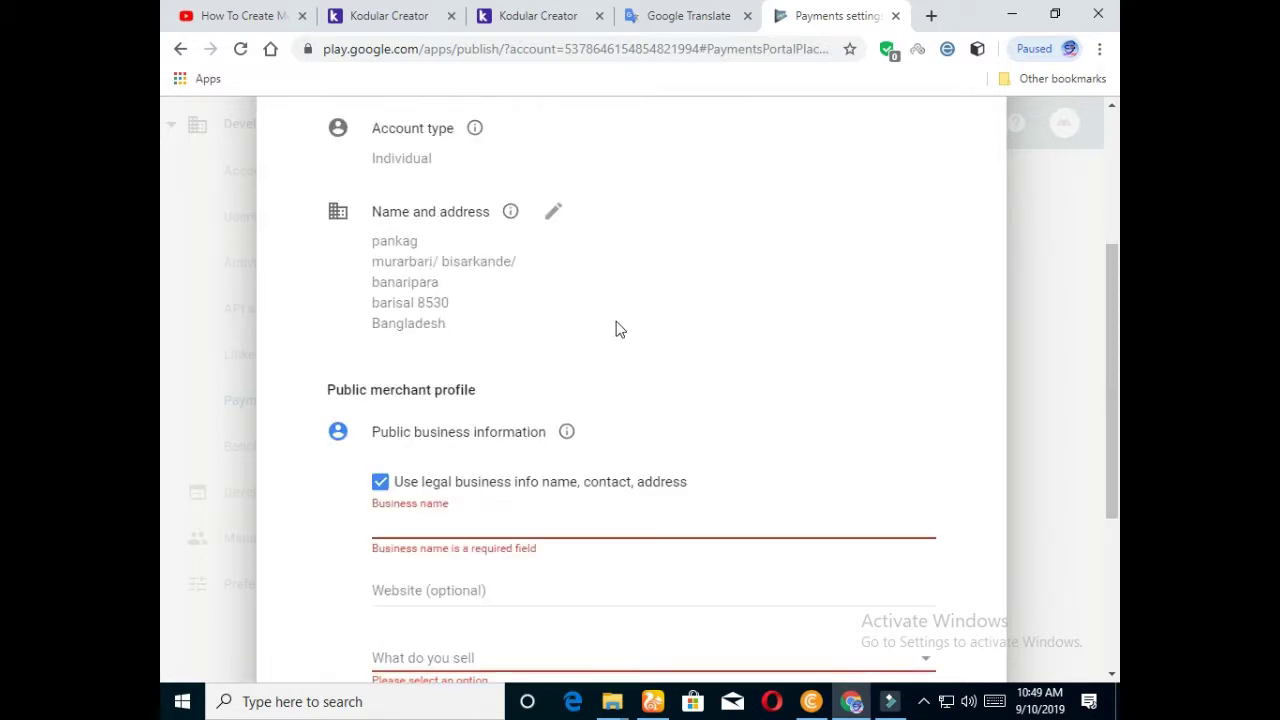
pyautogui.scroll(3, 611, 329)
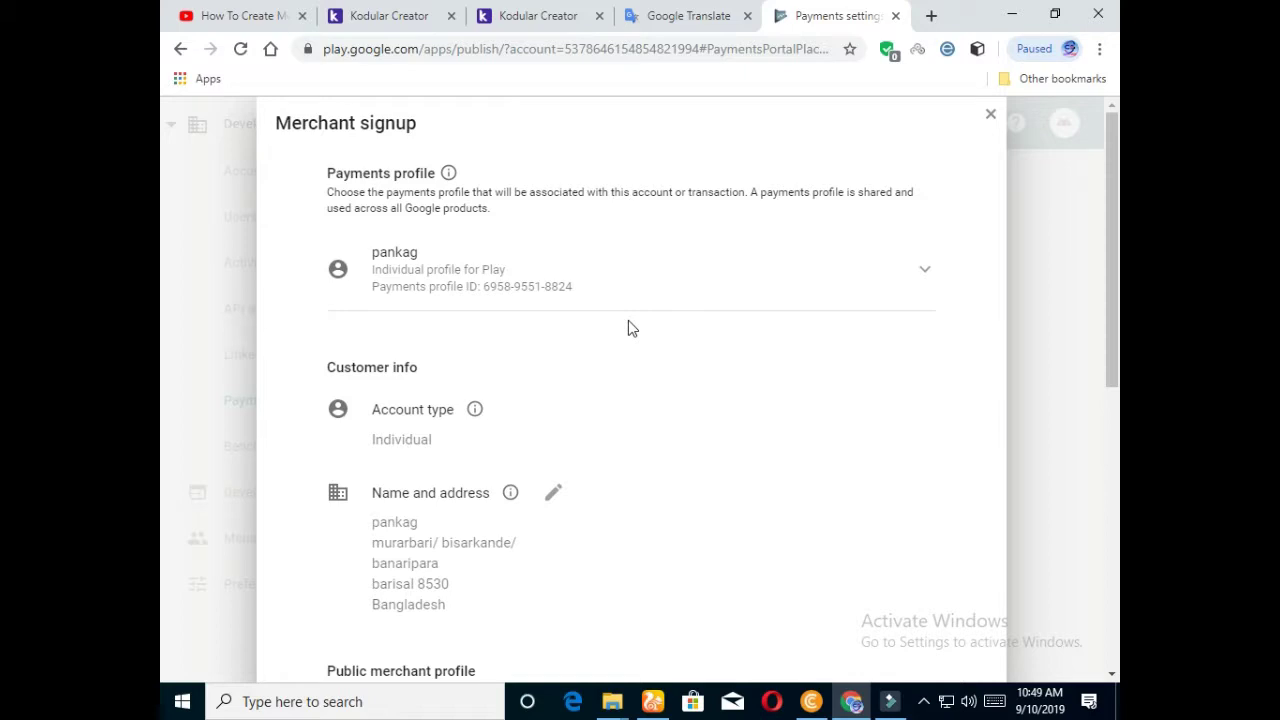
pyautogui.scroll(-5, 629, 322)
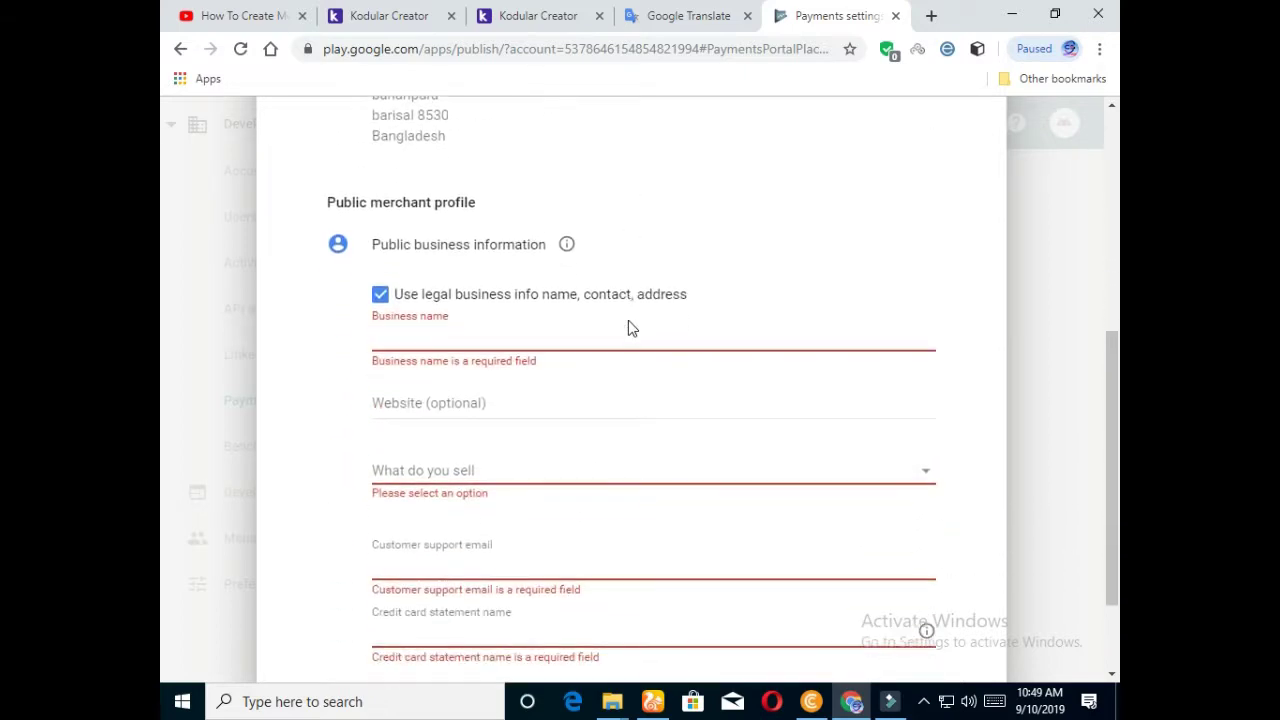
pyautogui.scroll(-1, 628, 320)
pyautogui.click(444, 247)
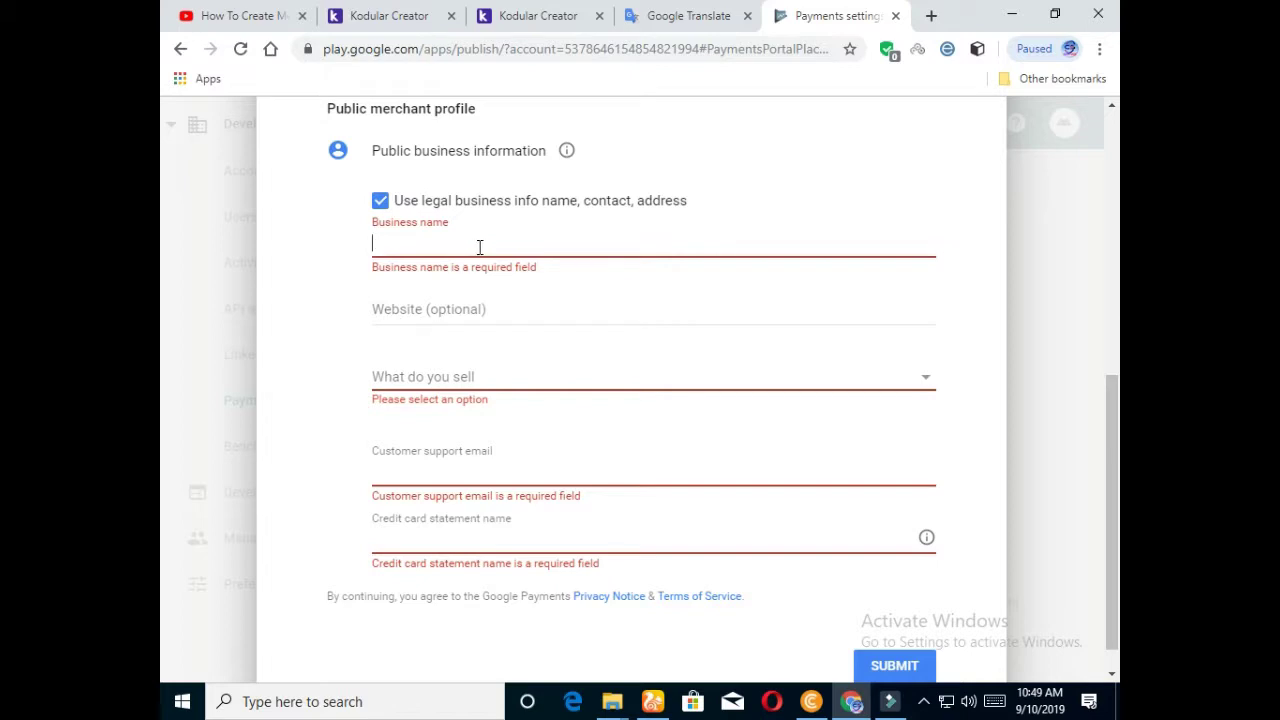
pyautogui.write('joyde')
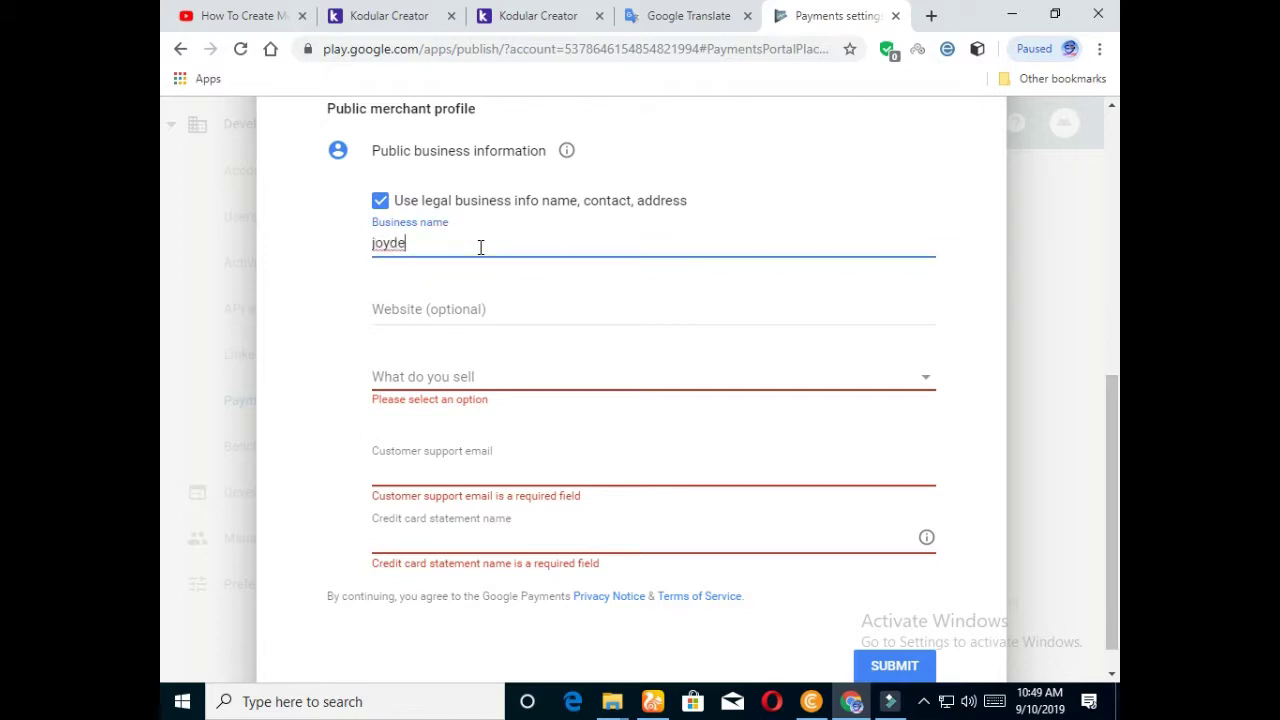
pyautogui.write('b')
# Step: Set What do you sell to Other
pyautogui.click(469, 385)
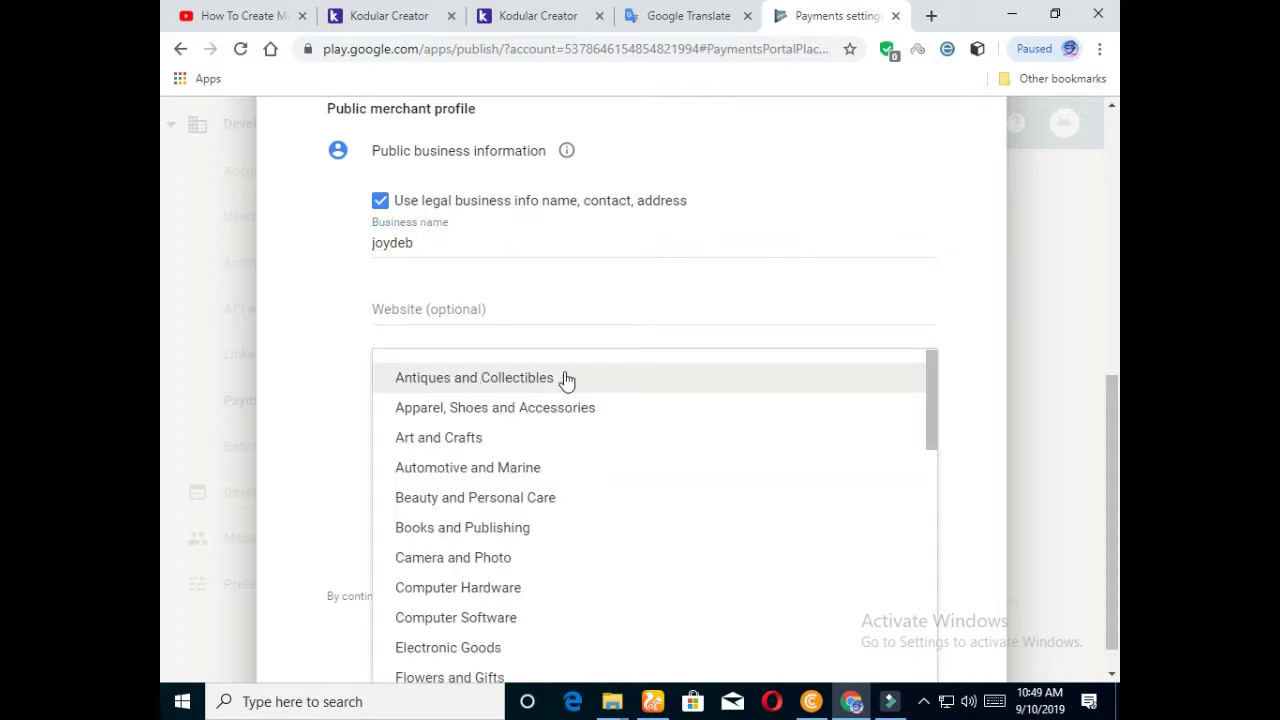
pyautogui.scroll(-1, 555, 395)
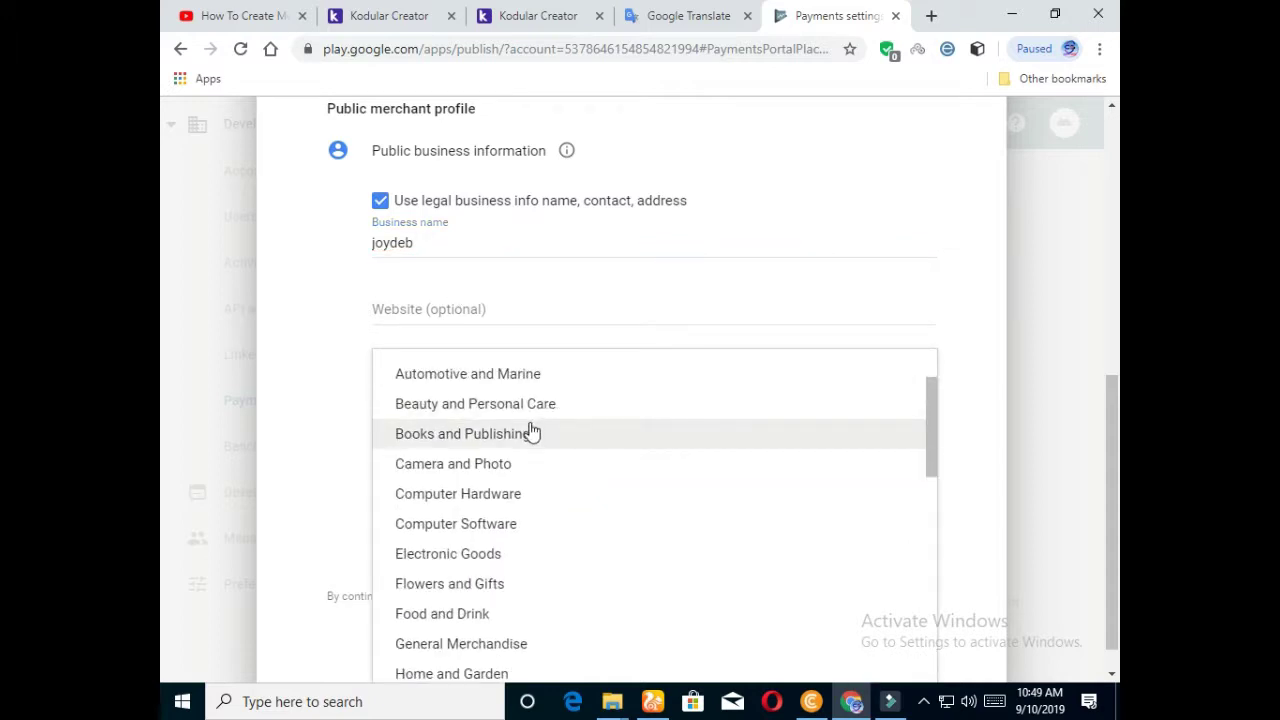
pyautogui.scroll(-3, 531, 432)
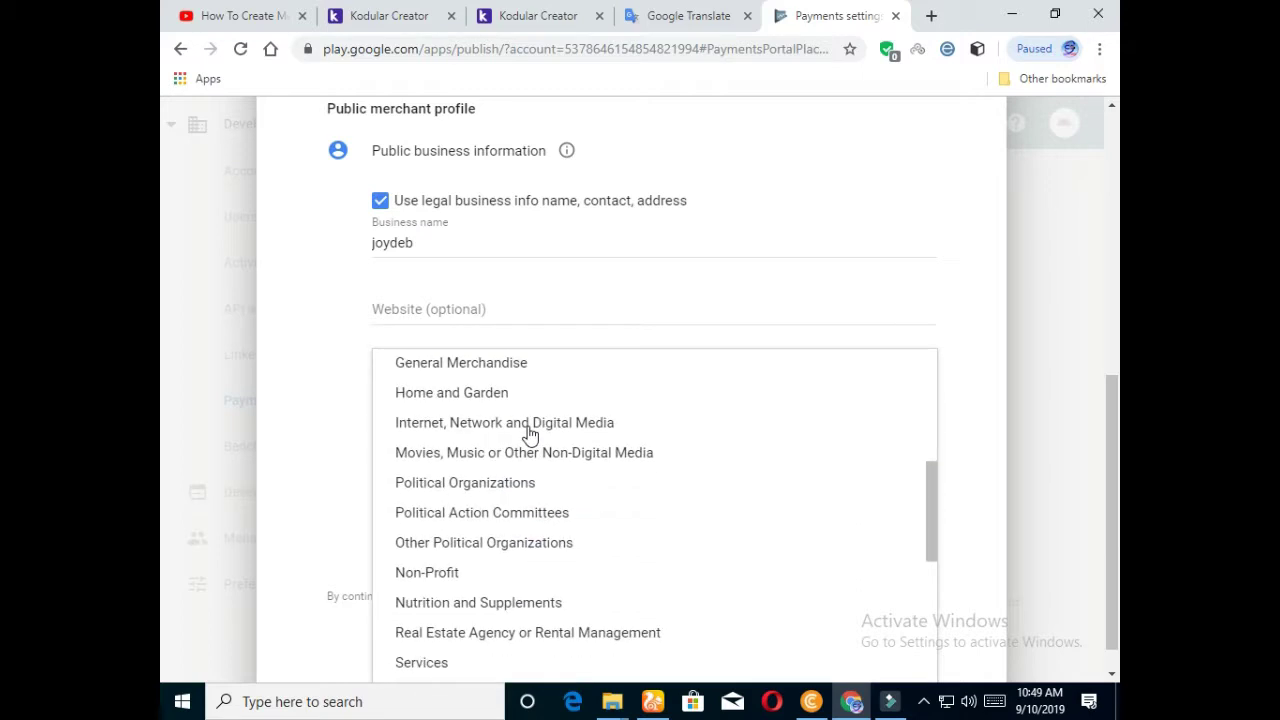
pyautogui.scroll(-4, 531, 432)
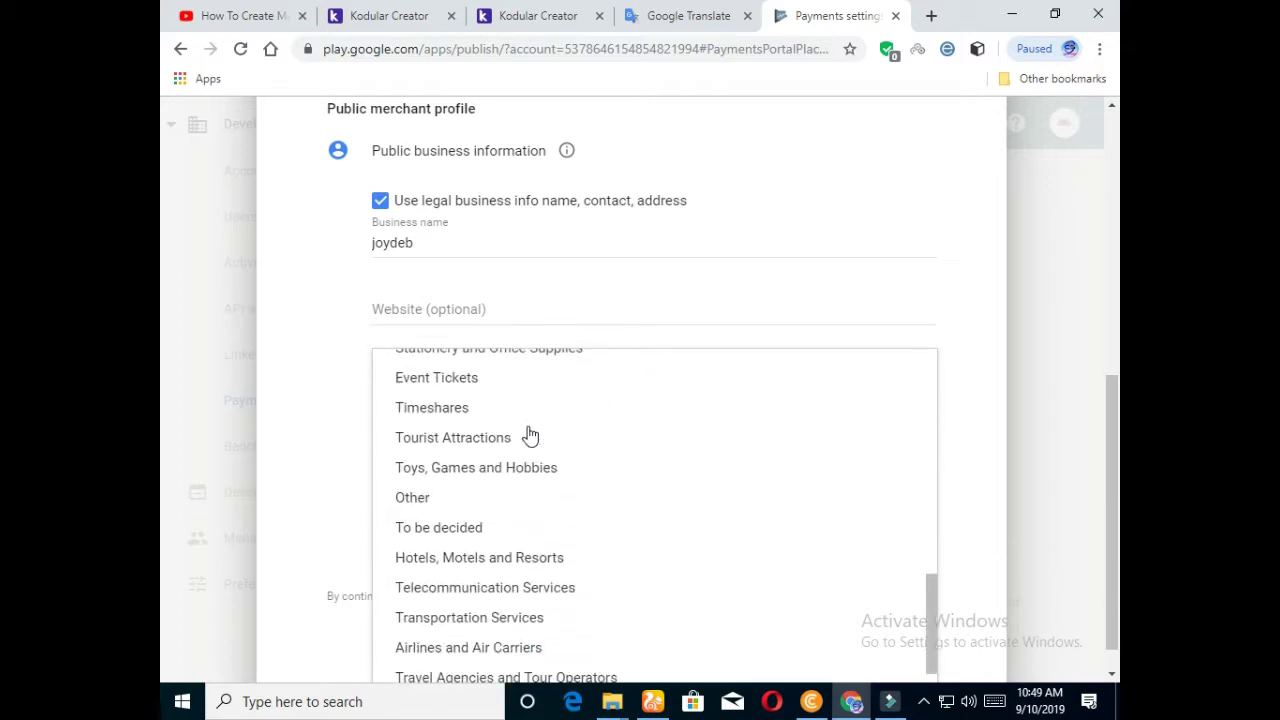
pyautogui.click(420, 497)
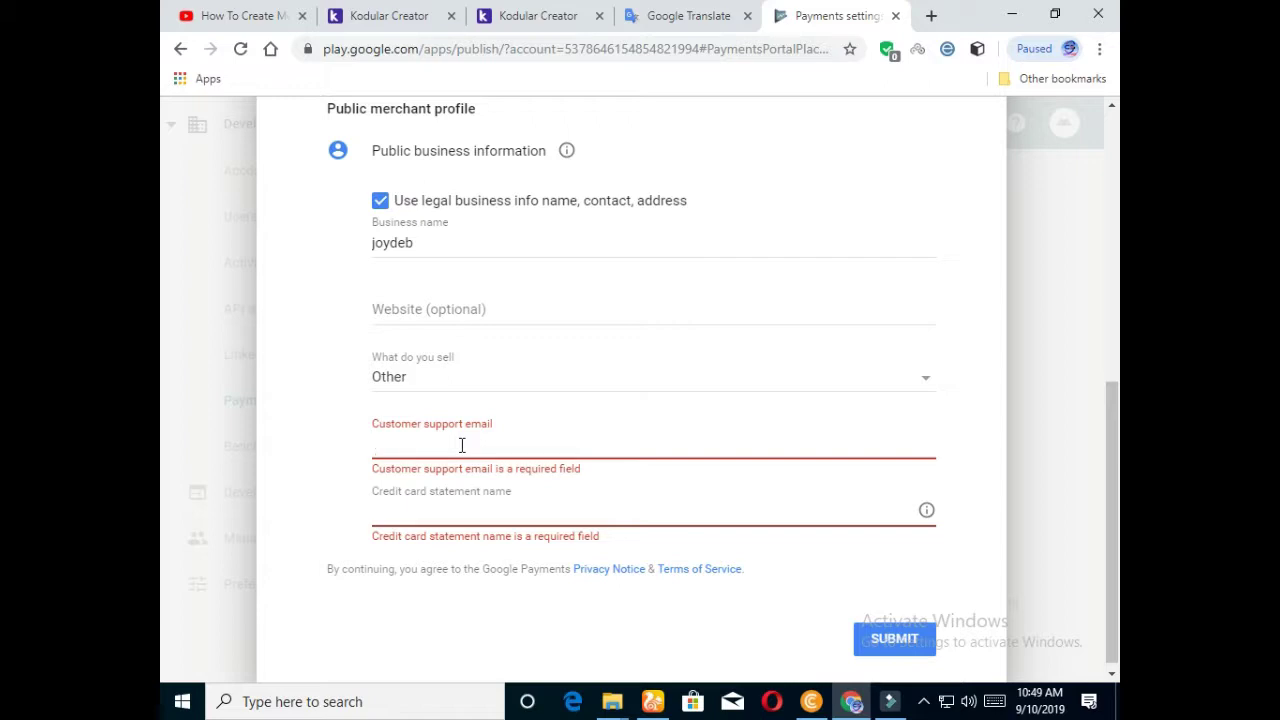
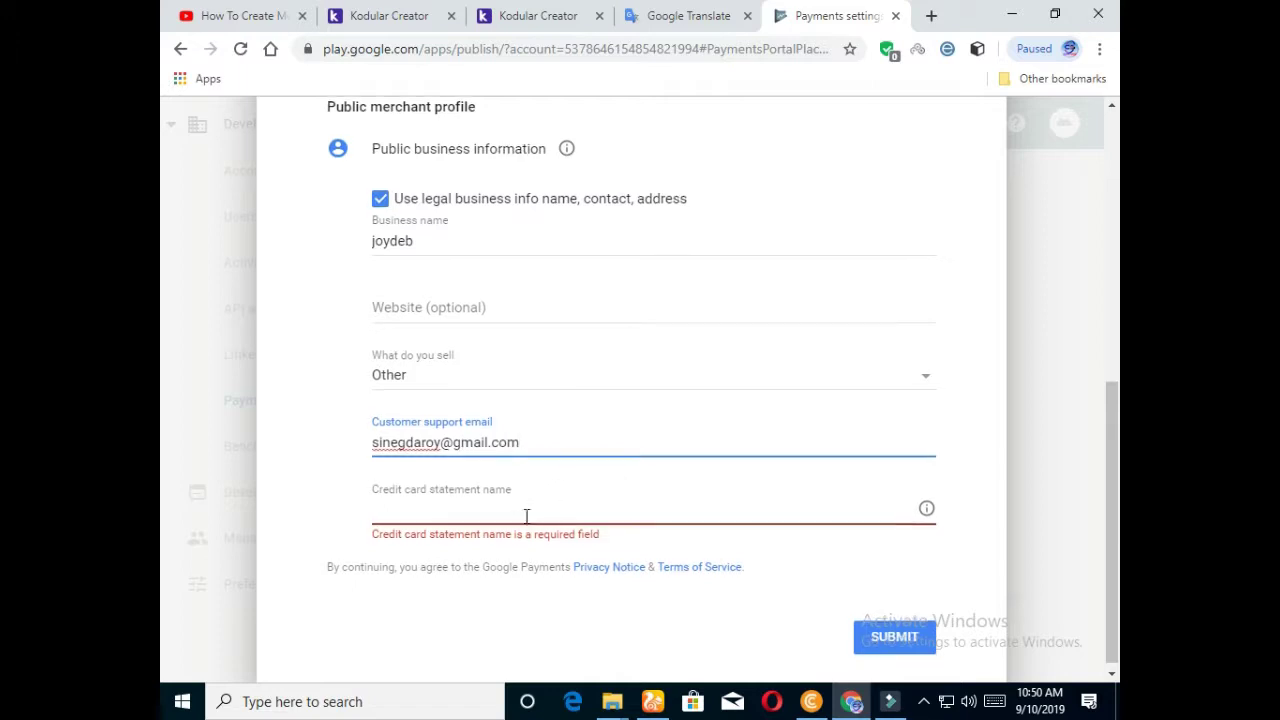
# Step: Fill in the customer support e-mail and the credit card statement name
pyautogui.click(489, 507)
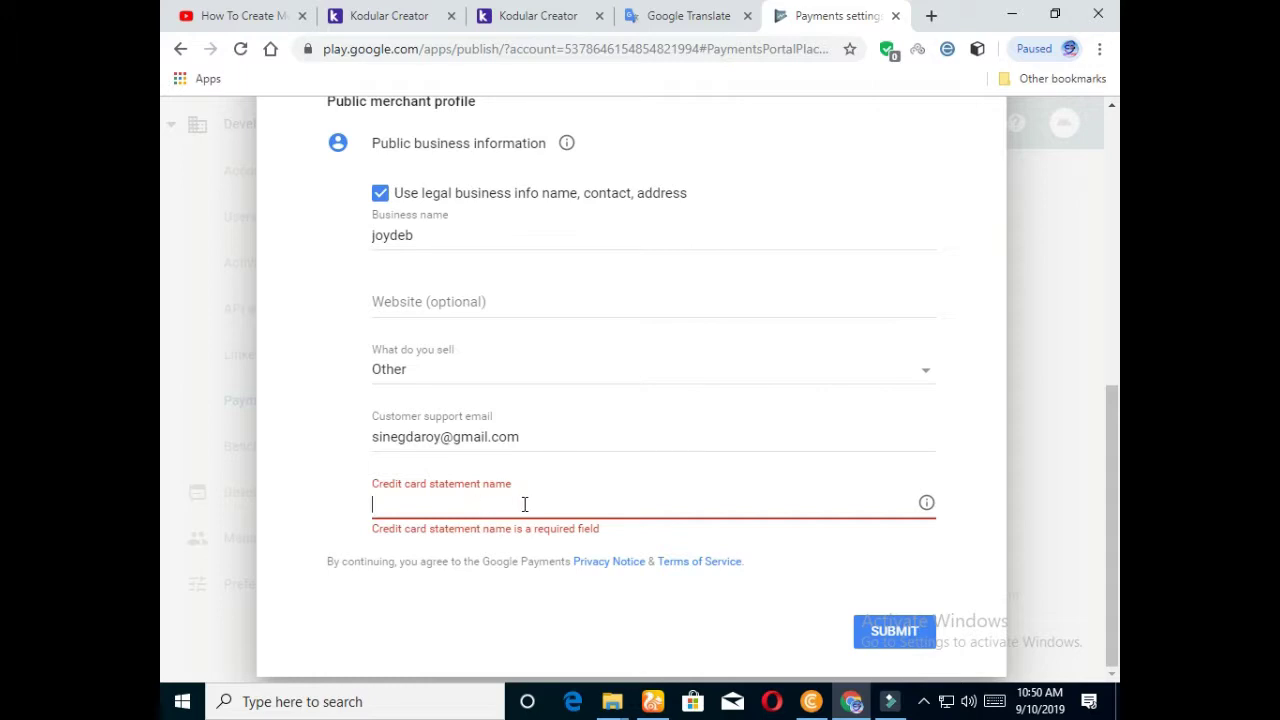
pyautogui.write('joyde')
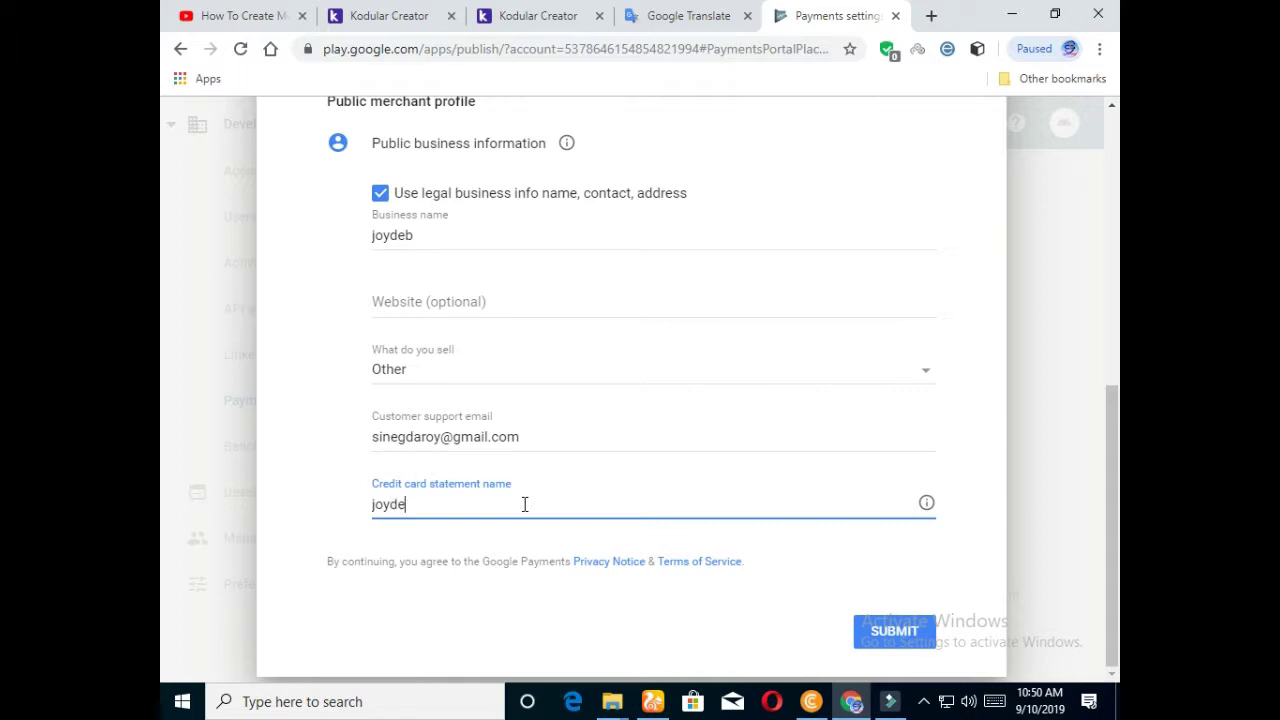
pyautogui.write('b')
# Step: Review the signup form and select the optional Website field, leaving it blank
pyautogui.scroll(2, 489, 466)
pyautogui.scroll(-2, 491, 457)
pyautogui.scroll(2, 449, 380)
pyautogui.scroll(-1, 435, 440)
pyautogui.click(435, 395)
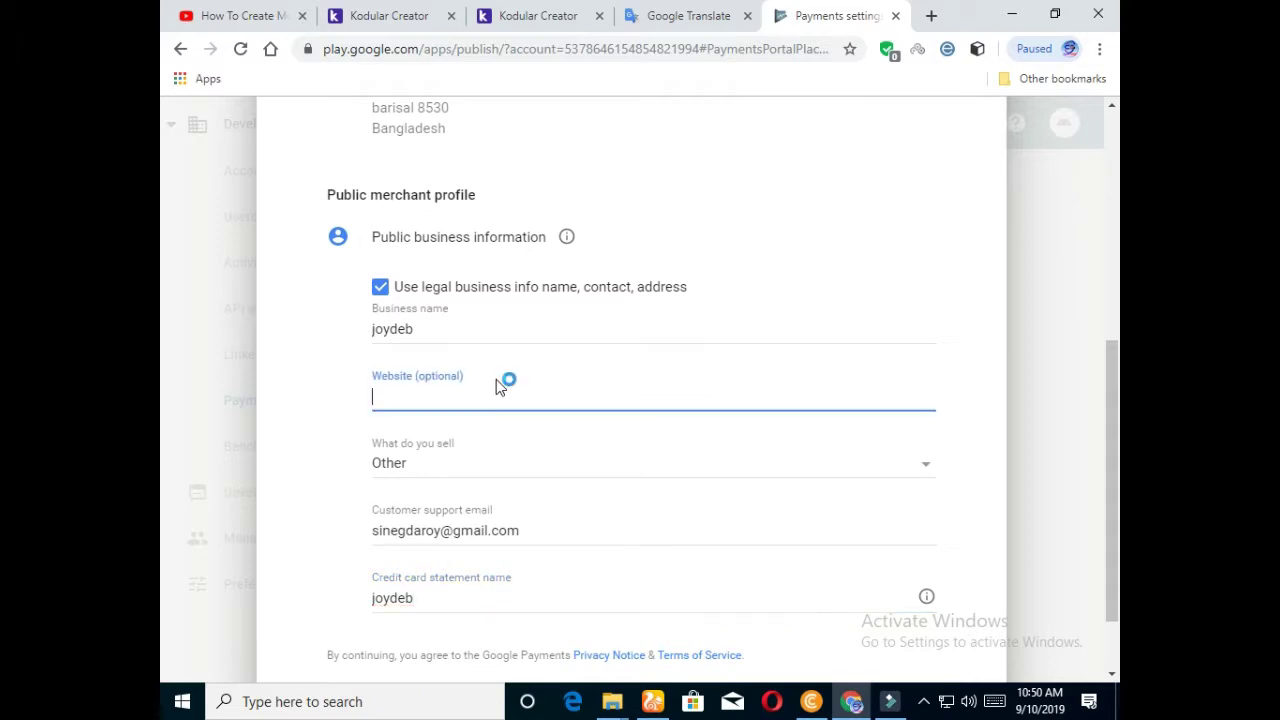
pyautogui.scroll(2, 500, 381)
pyautogui.scroll(-3, 493, 392)
# Step: Submit the merchant signup form and acknowledge the merchant account approval
pyautogui.click(878, 638)
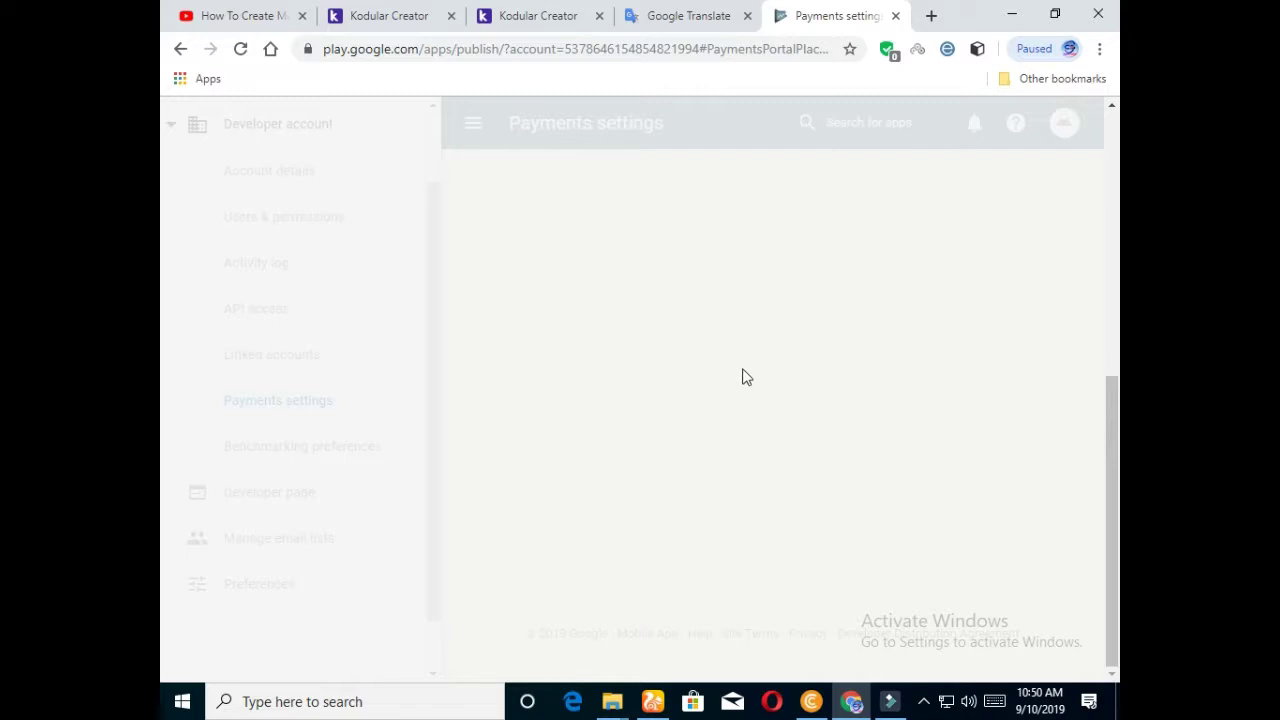
pyautogui.scroll(2, 747, 371)
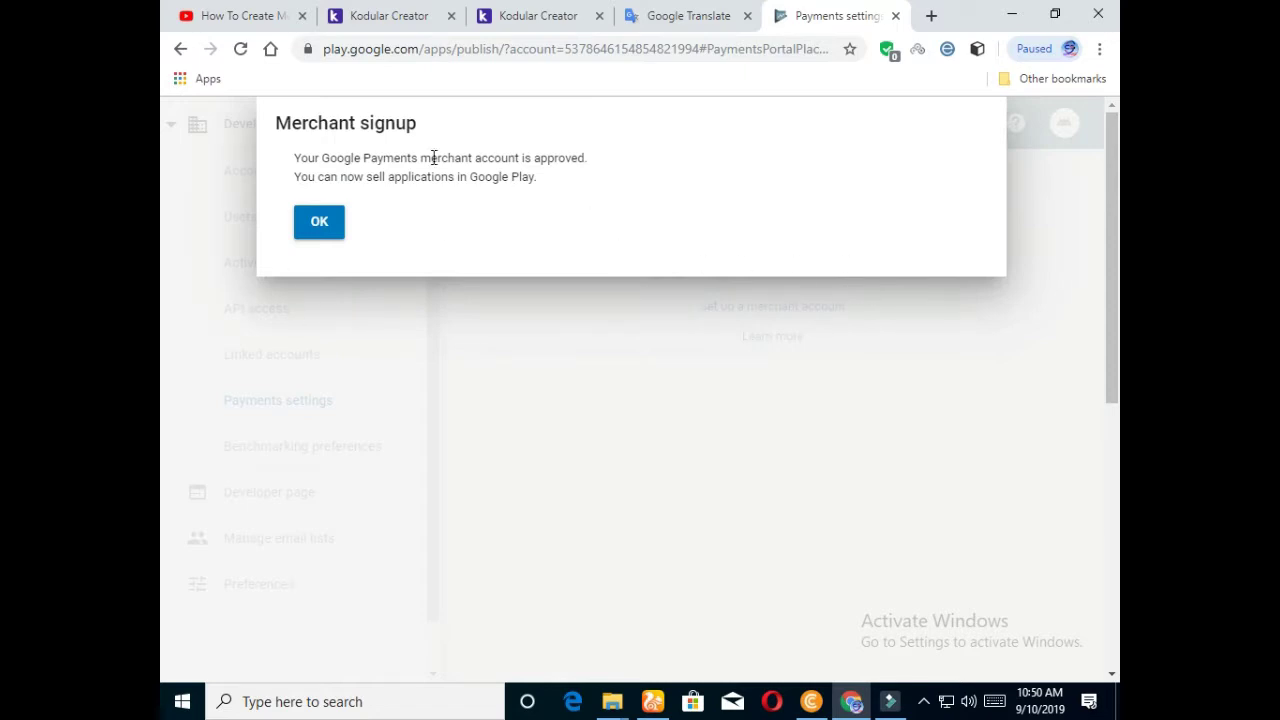
pyautogui.click(312, 228)
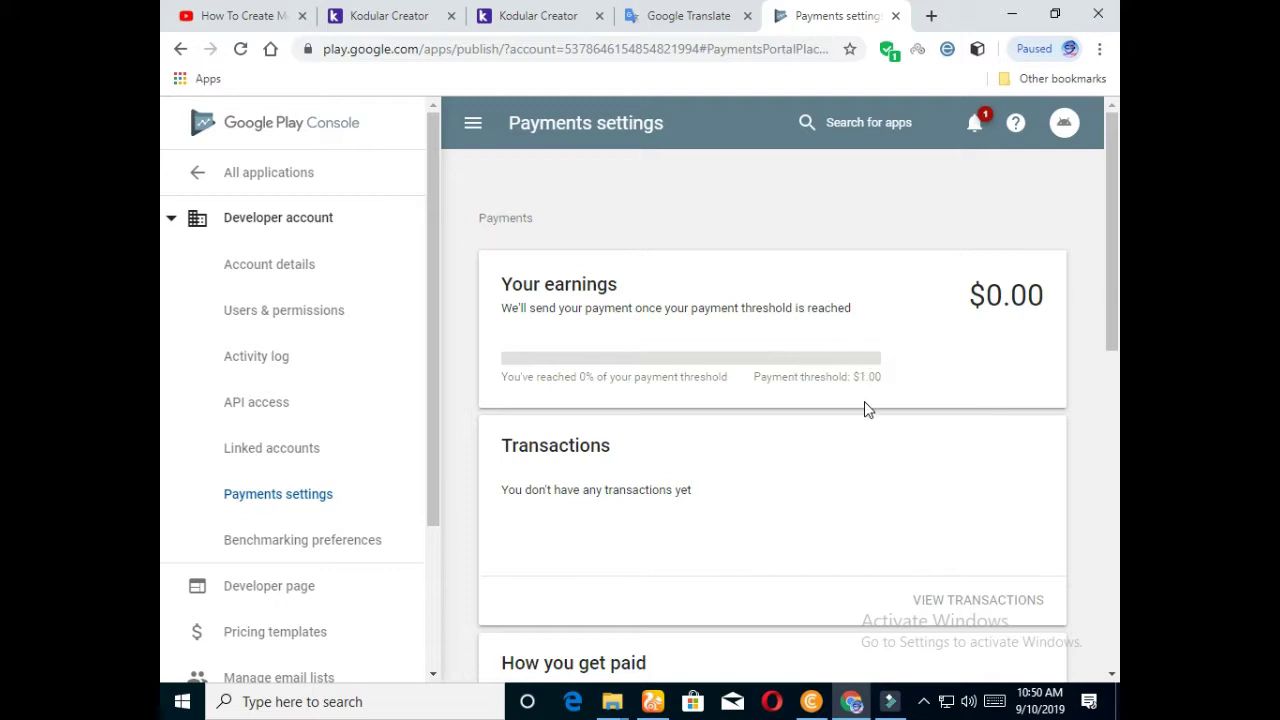
pyautogui.scroll(-2, 877, 405)
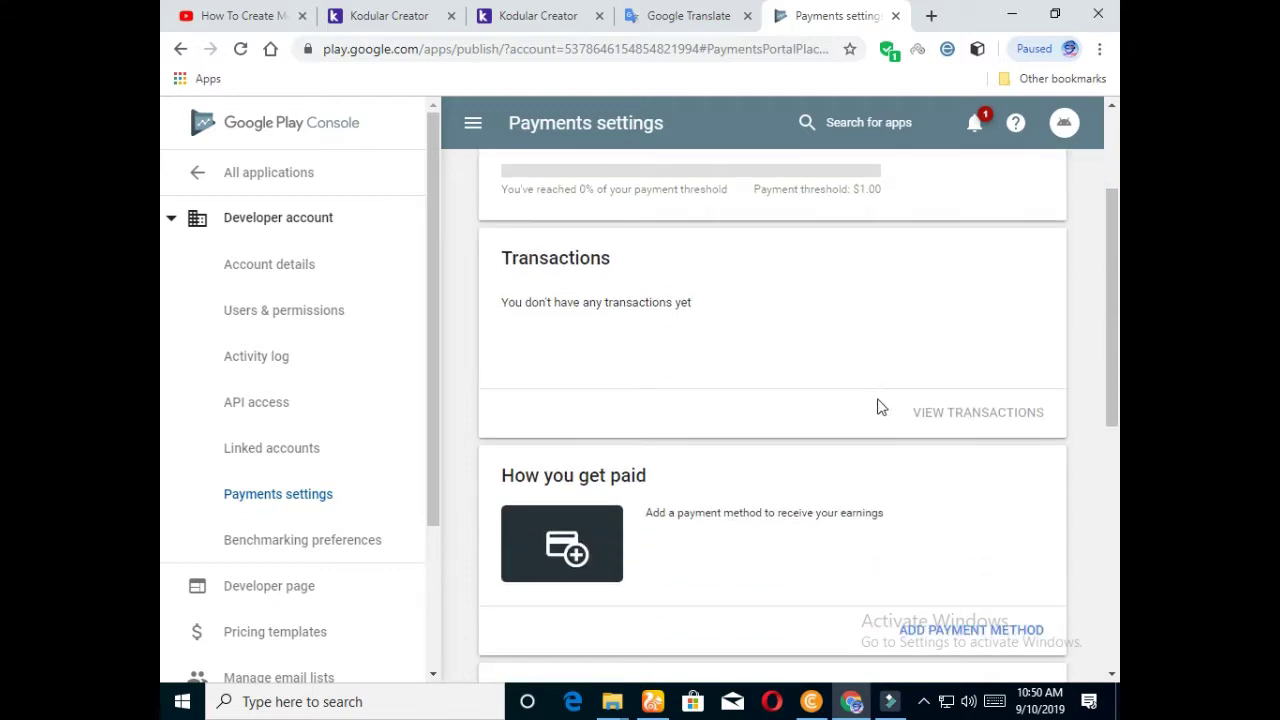
pyautogui.scroll(-5, 883, 408)
pyautogui.scroll(8, 890, 390)
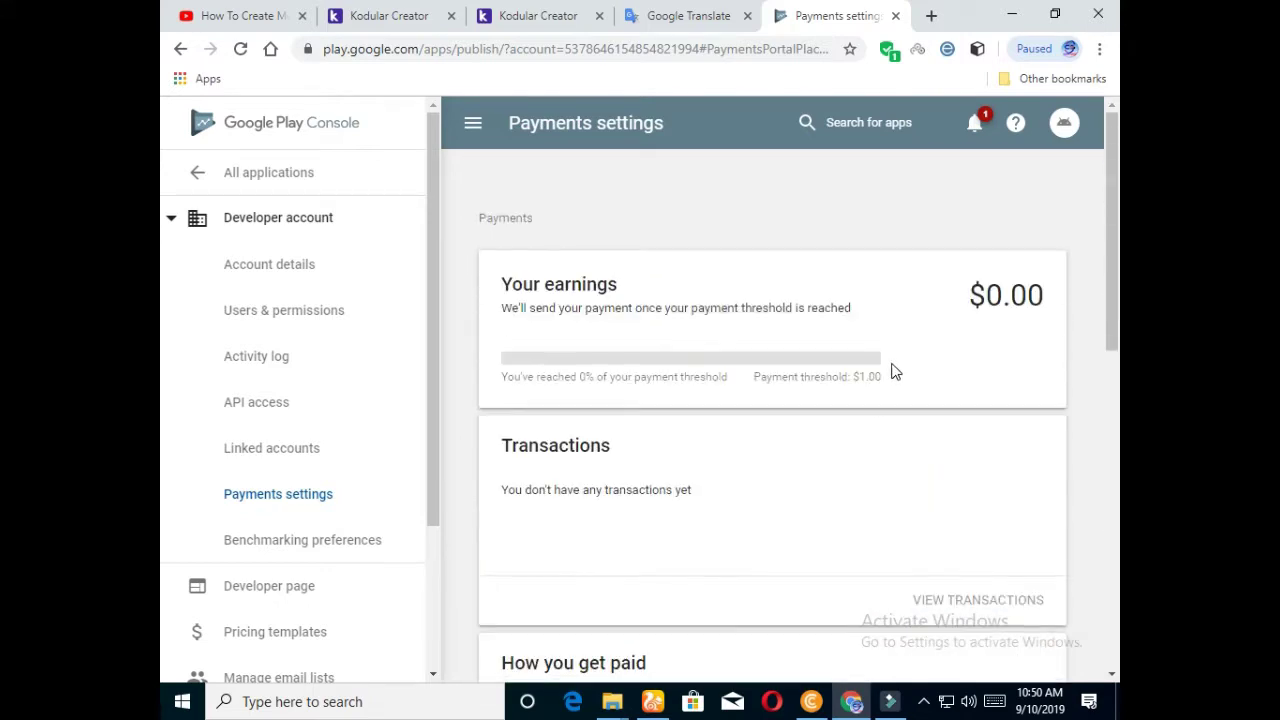
pyautogui.click(971, 122)
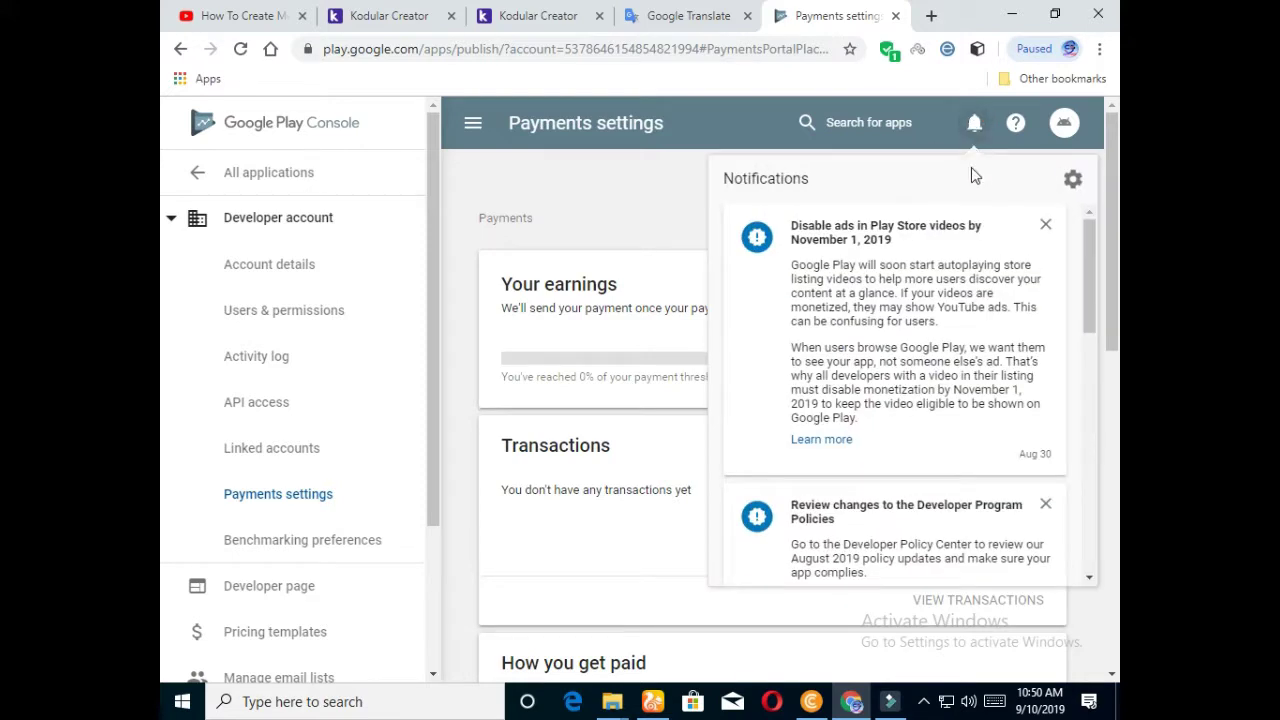
pyautogui.click(976, 128)
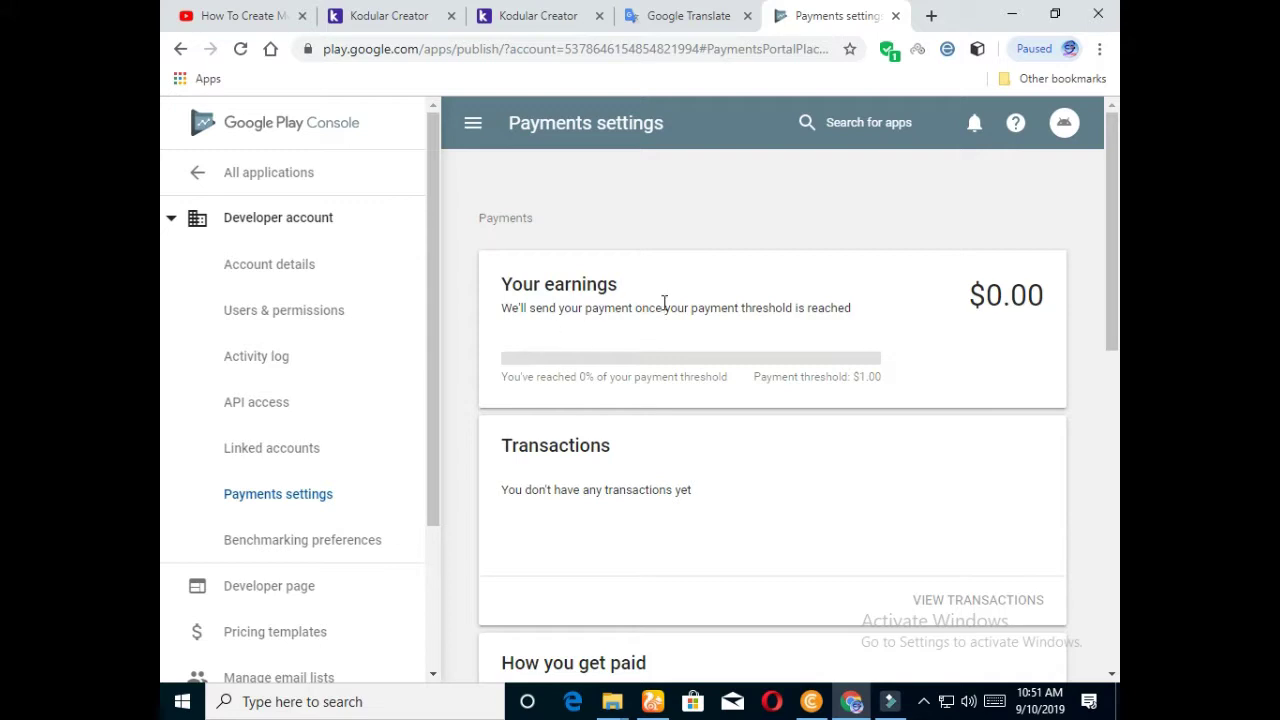
pyautogui.scroll(-2, 780, 310)
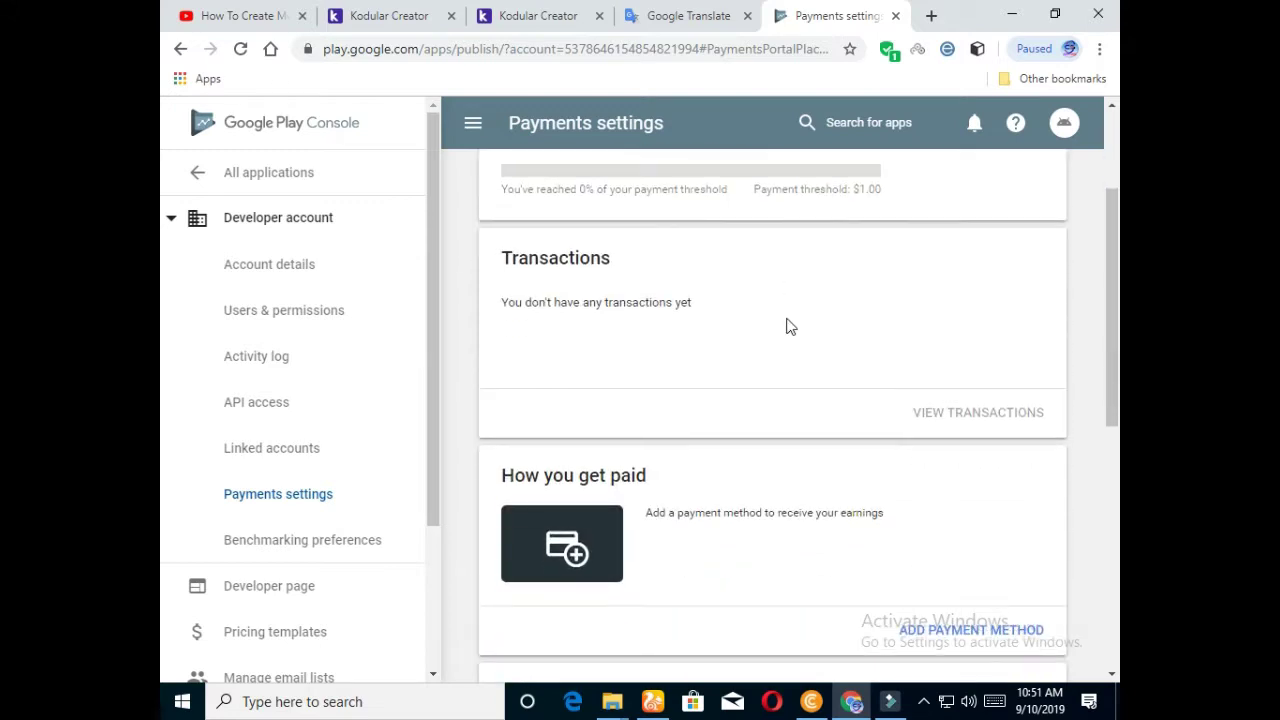
pyautogui.scroll(1, 788, 328)
pyautogui.scroll(-5, 786, 326)
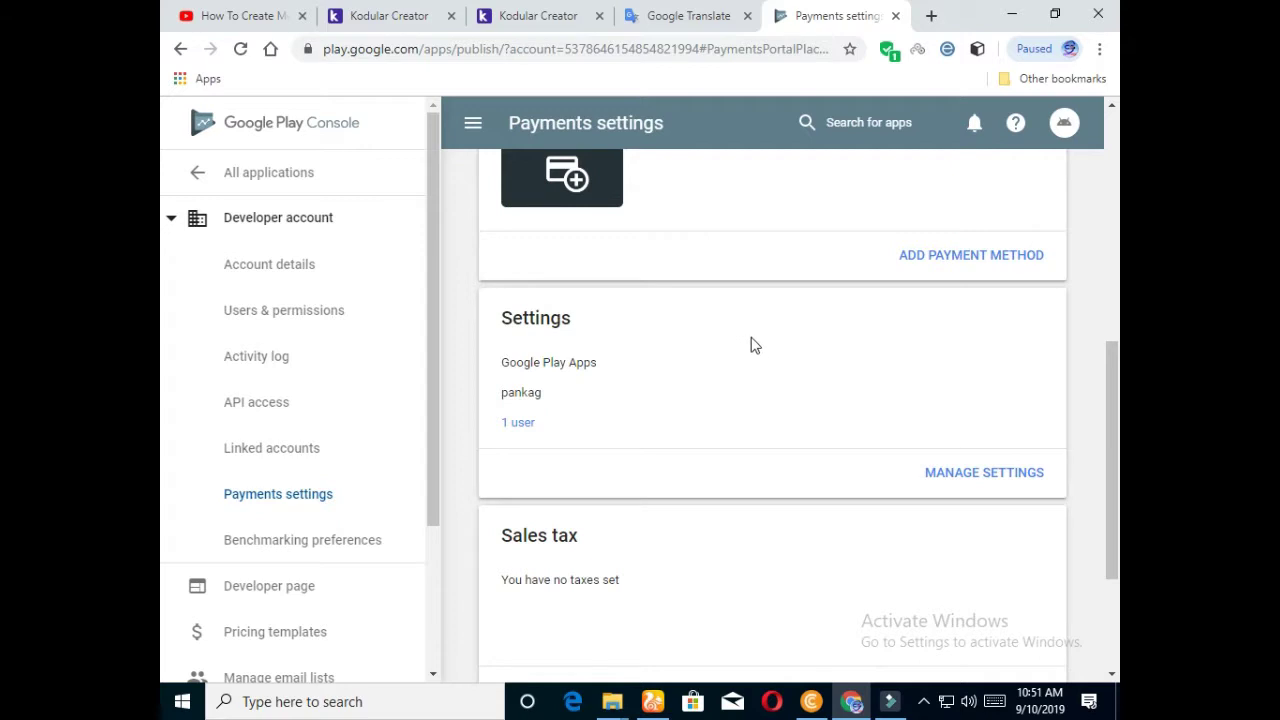
pyautogui.scroll(1, 758, 345)
pyautogui.scroll(-3, 755, 346)
pyautogui.scroll(6, 770, 330)
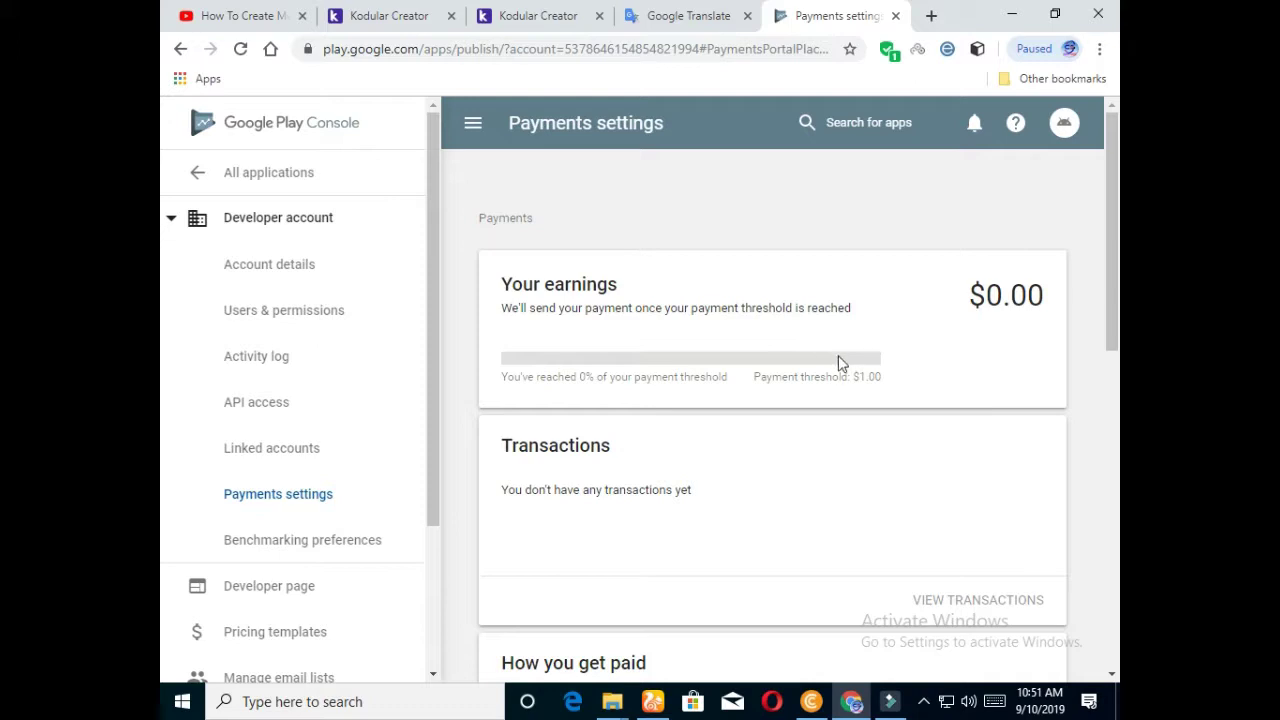
pyautogui.scroll(-1, 918, 346)
pyautogui.scroll(-3, 877, 368)
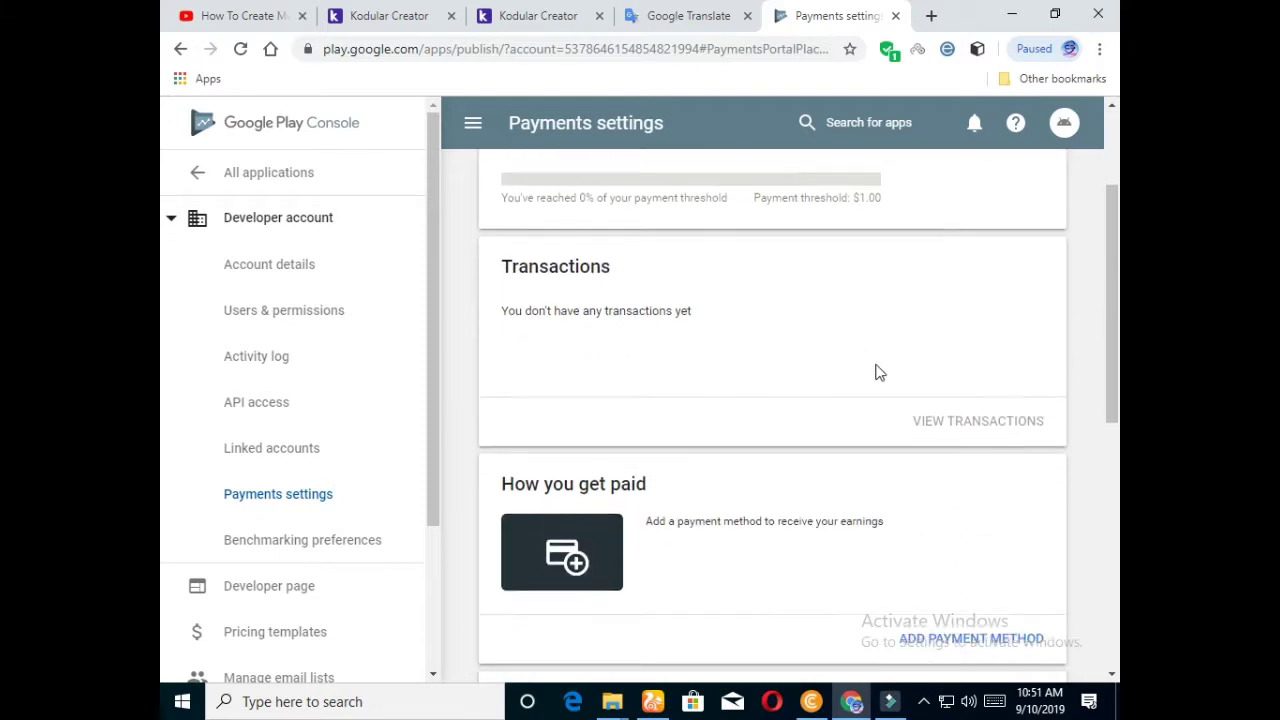
pyautogui.scroll(-1, 531, 400)
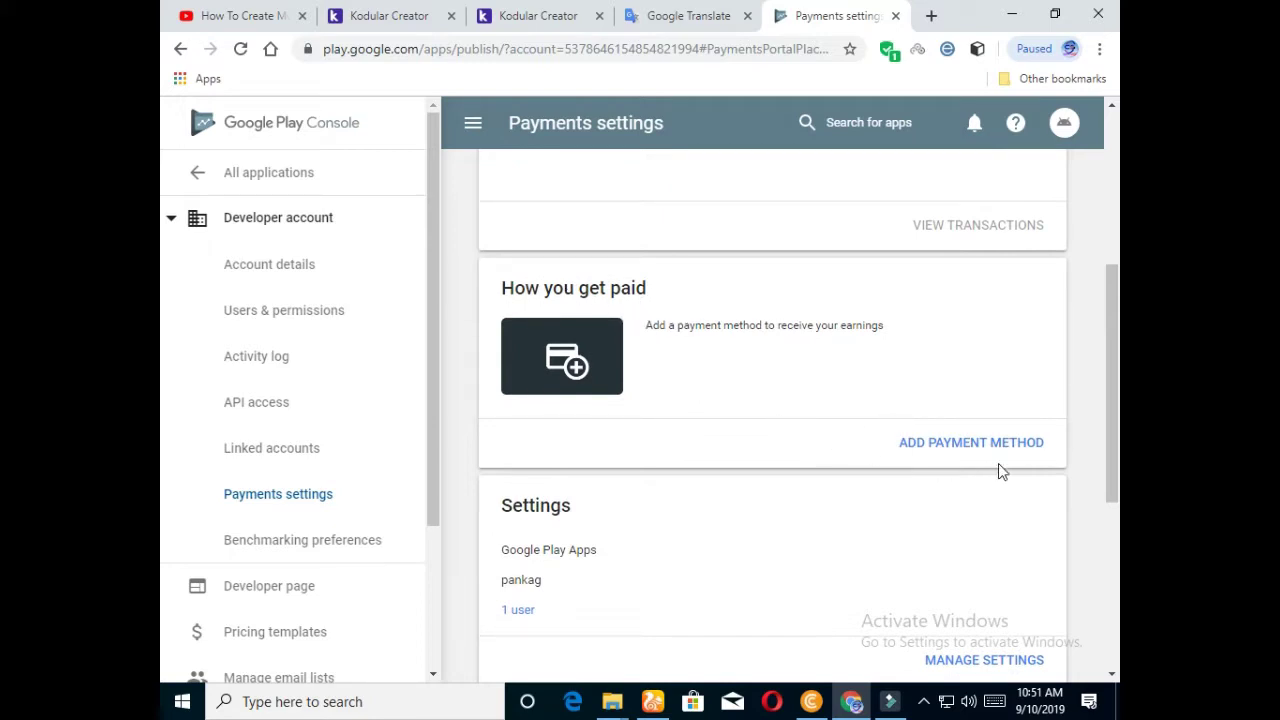
pyautogui.scroll(-1, 784, 459)
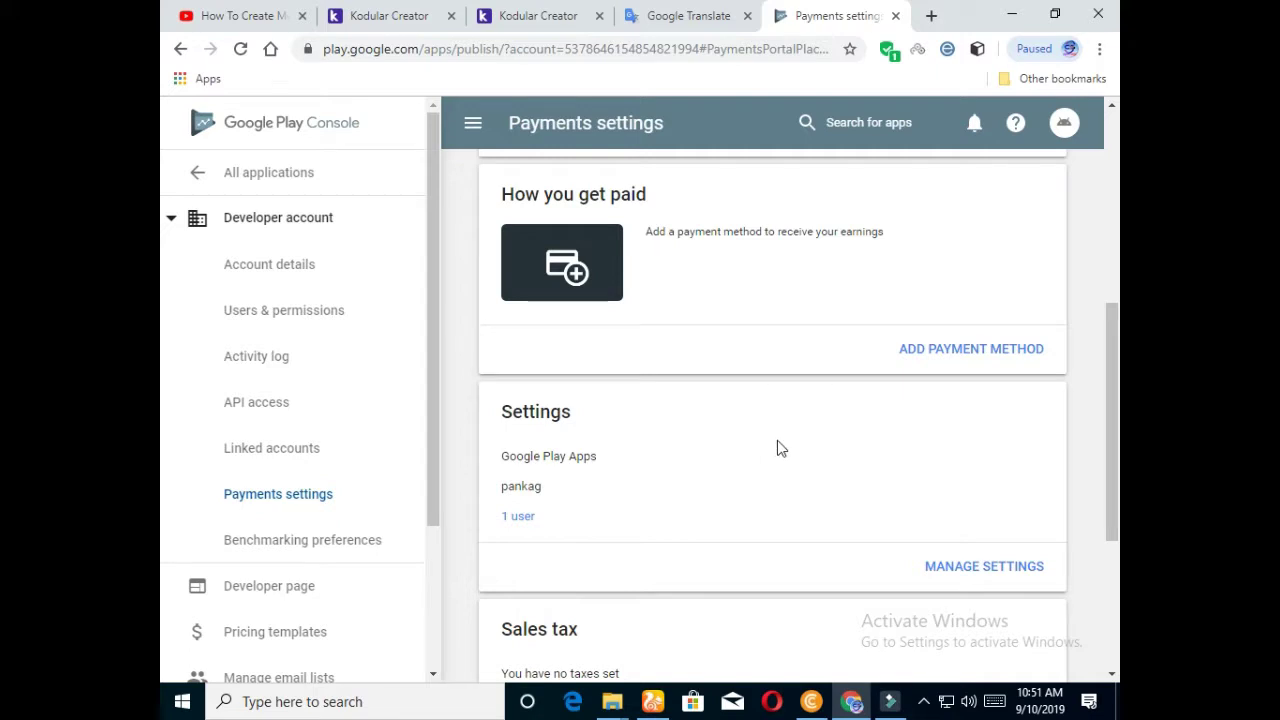
pyautogui.scroll(-2, 785, 449)
pyautogui.scroll(2, 791, 451)
# Step: Open the Add payment method wire-transfer form and review its empty bank fields down to Cancel and Save
pyautogui.click(970, 350)
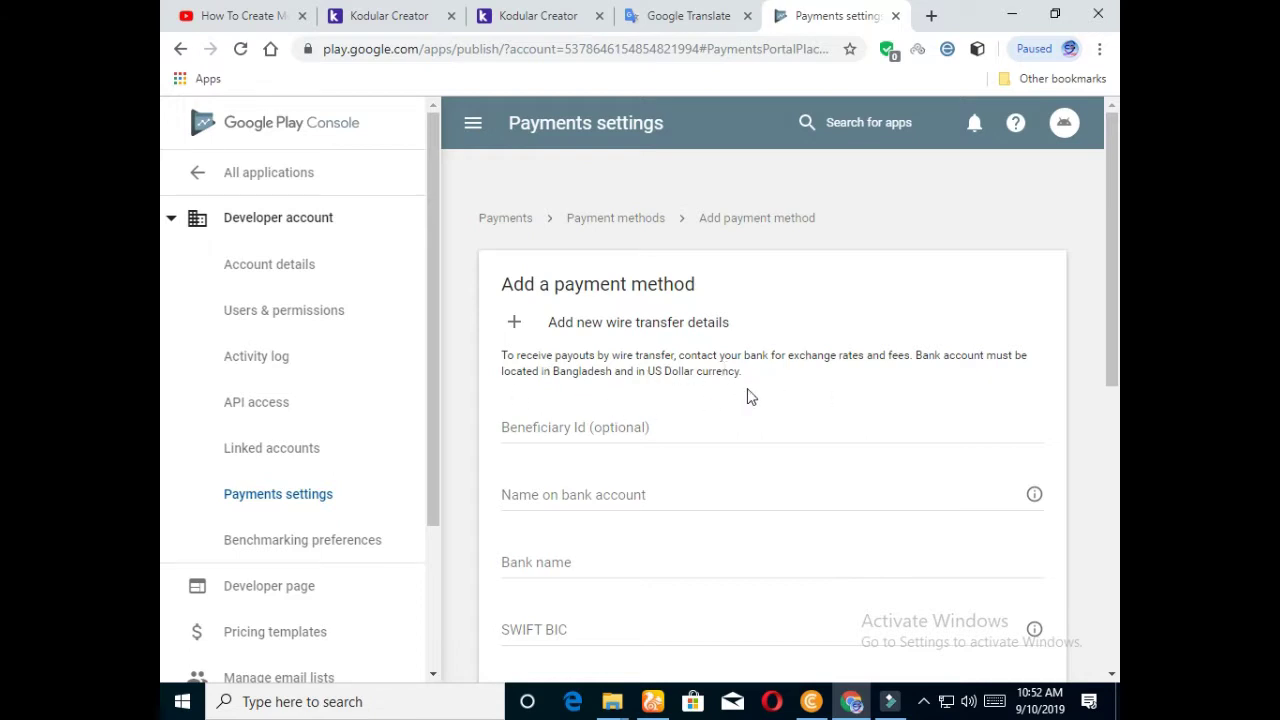
pyautogui.scroll(-2, 658, 390)
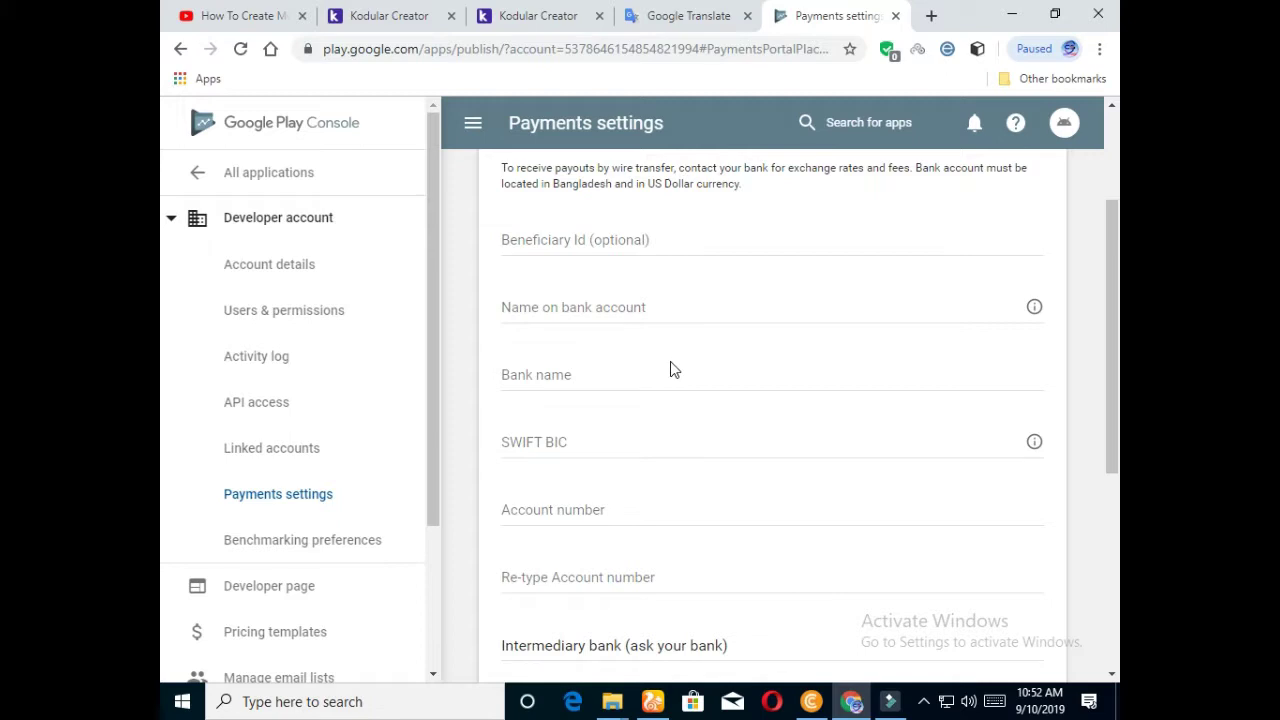
pyautogui.scroll(-2, 672, 360)
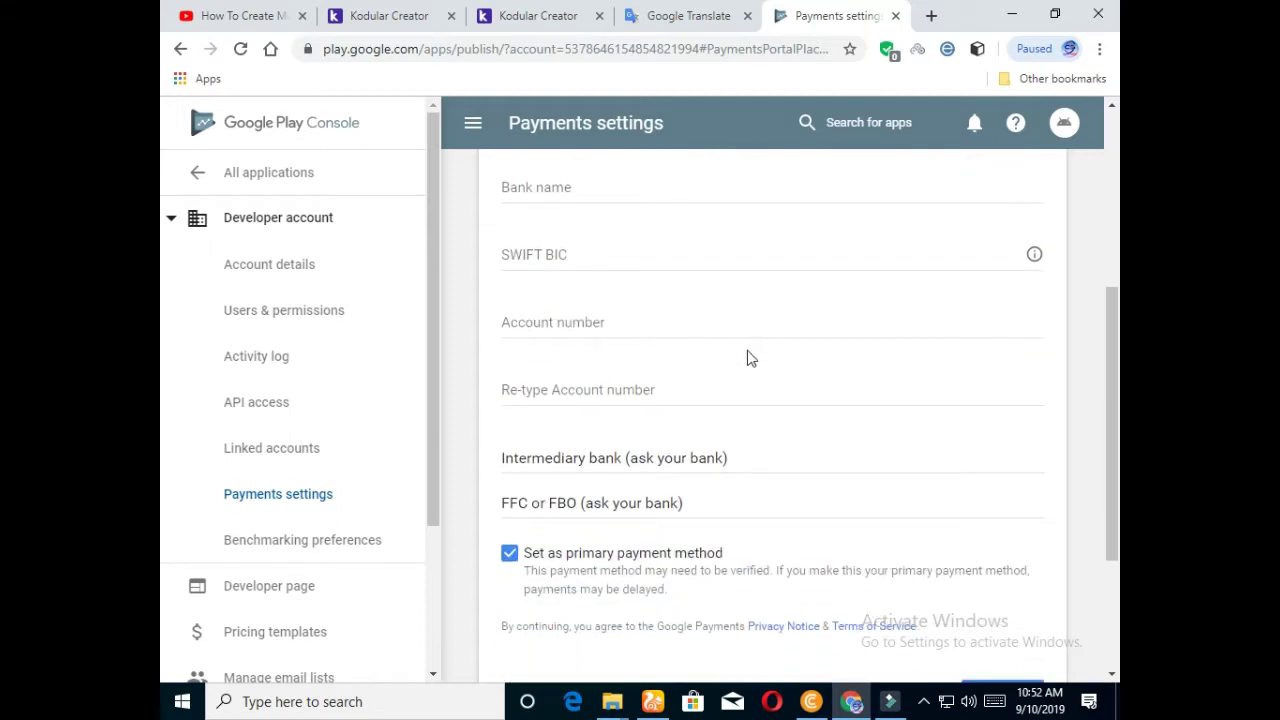
pyautogui.scroll(4, 700, 358)
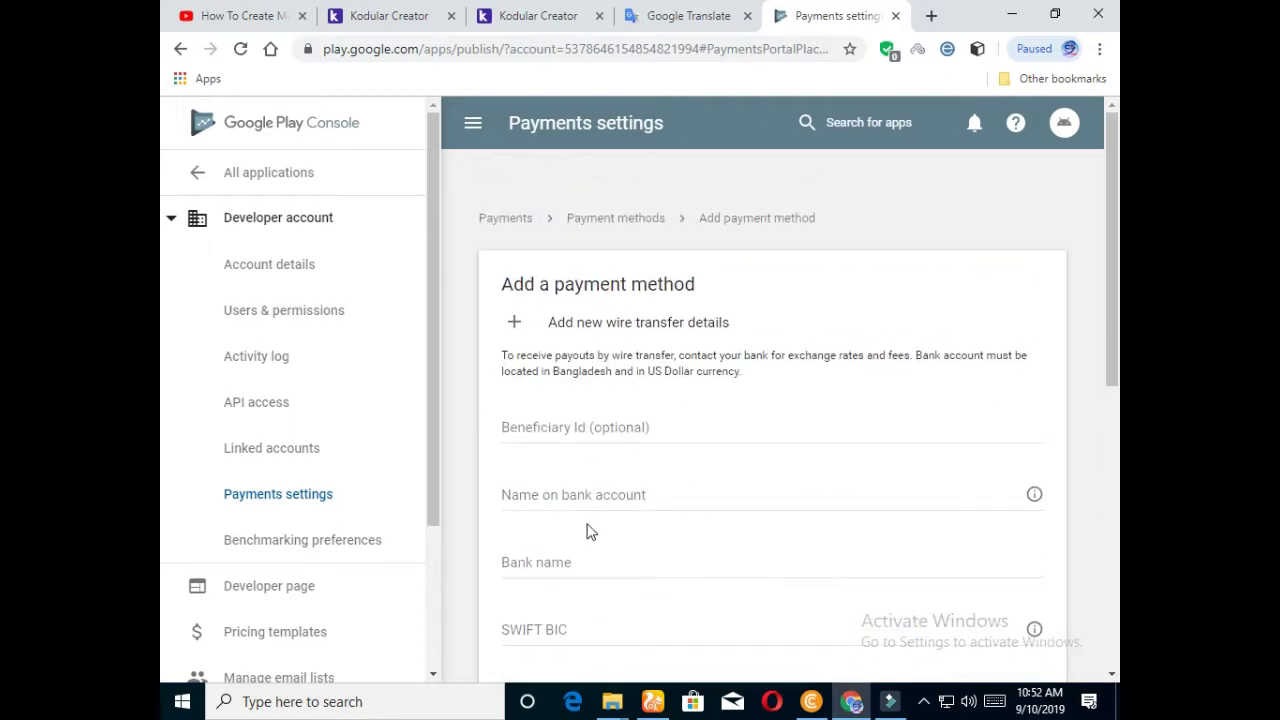
pyautogui.scroll(-1, 611, 497)
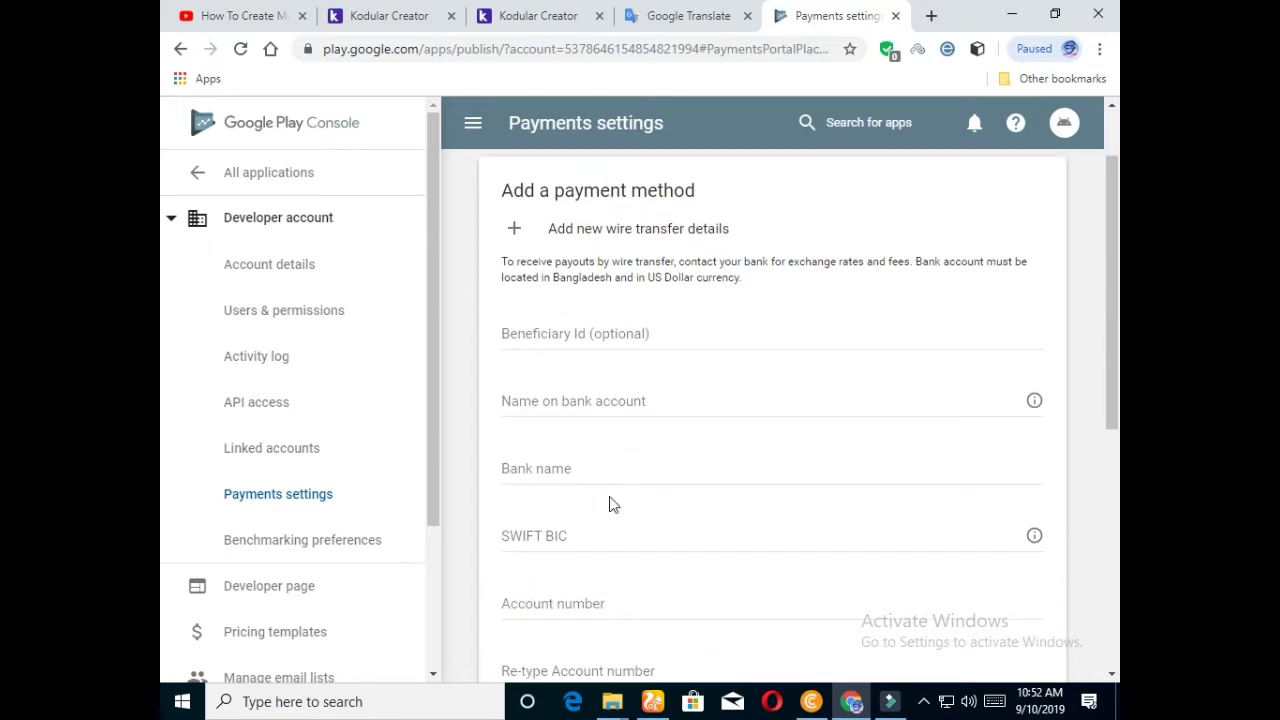
pyautogui.scroll(-1, 615, 463)
pyautogui.scroll(-2, 615, 455)
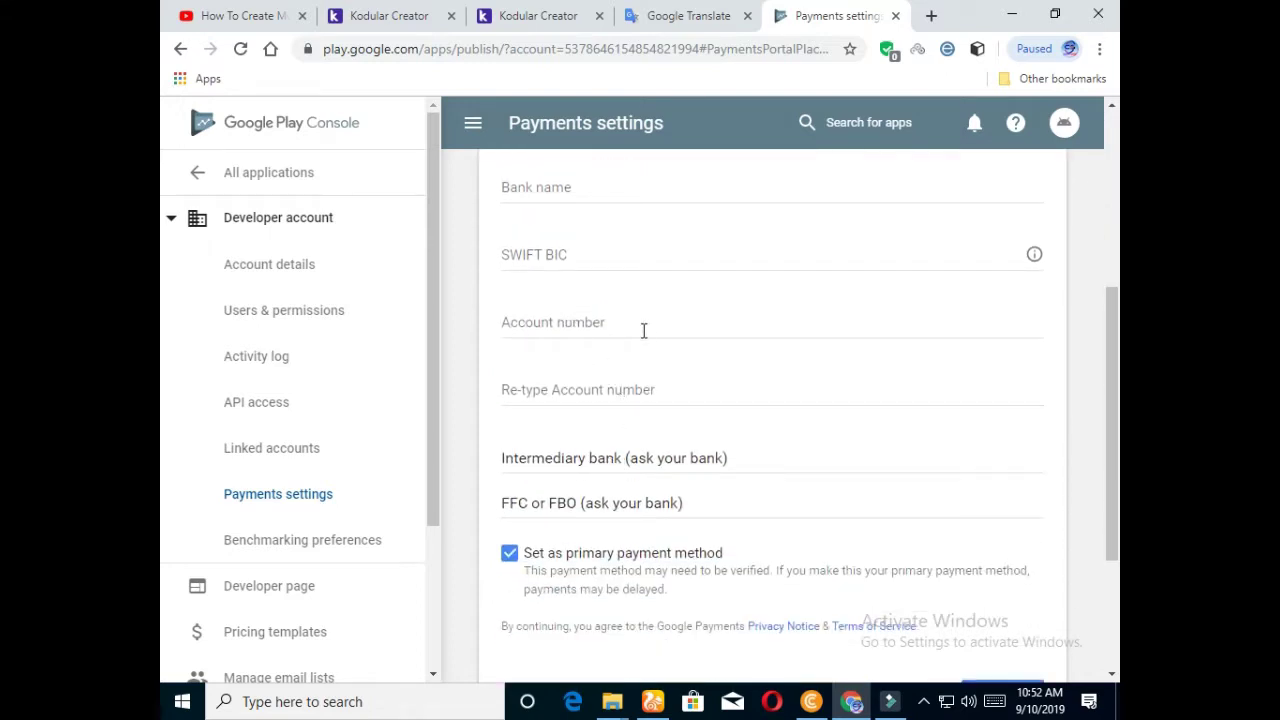
pyautogui.scroll(-1, 637, 366)
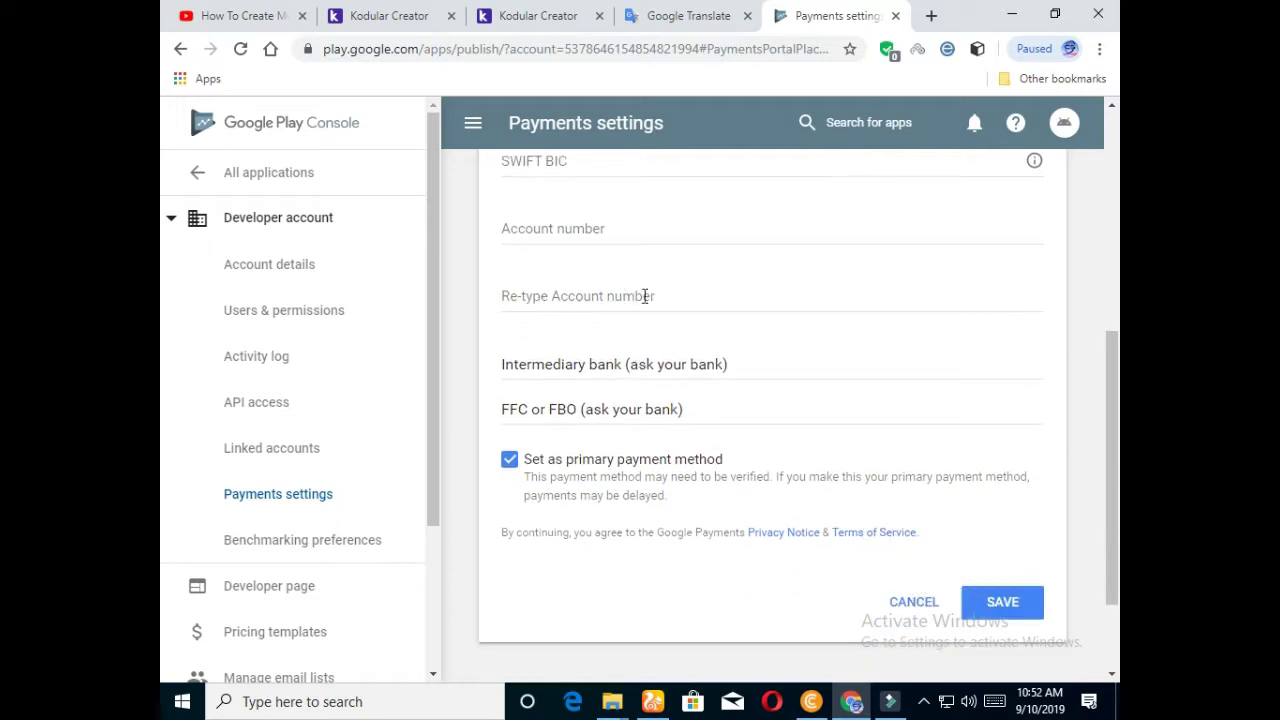
pyautogui.scroll(-1, 694, 369)
pyautogui.scroll(6, 711, 437)
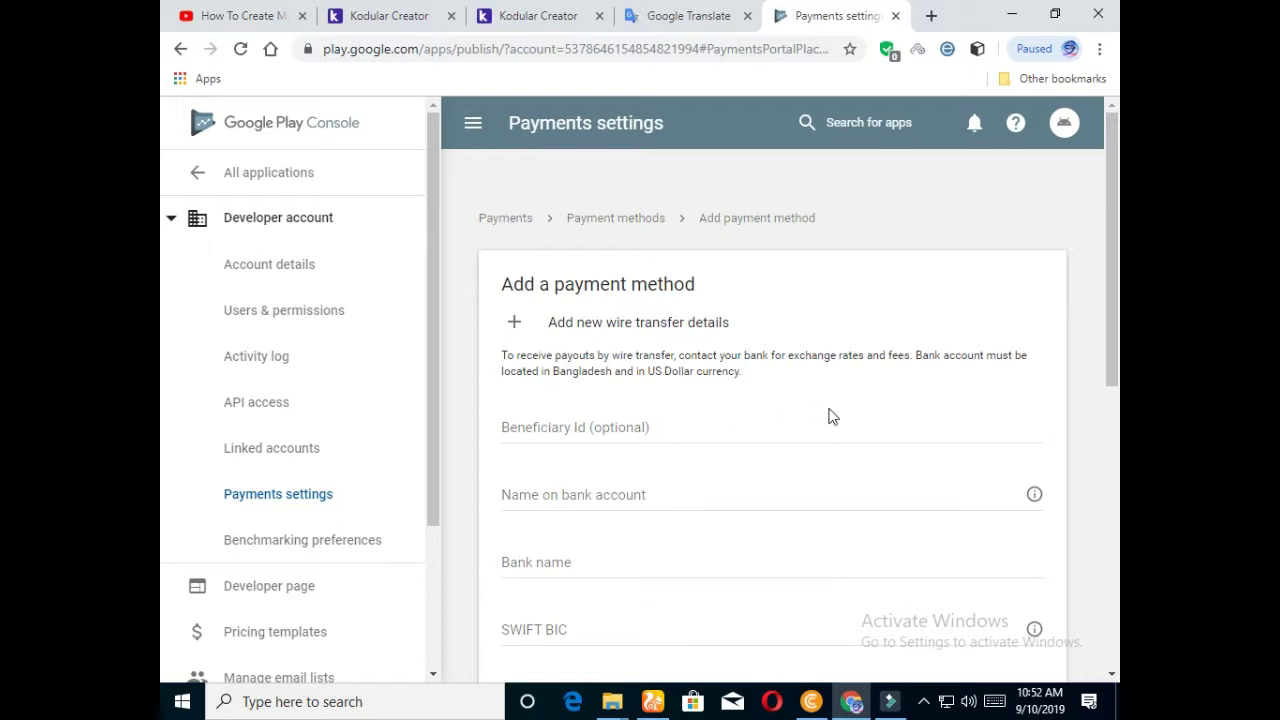
pyautogui.scroll(-2, 800, 441)
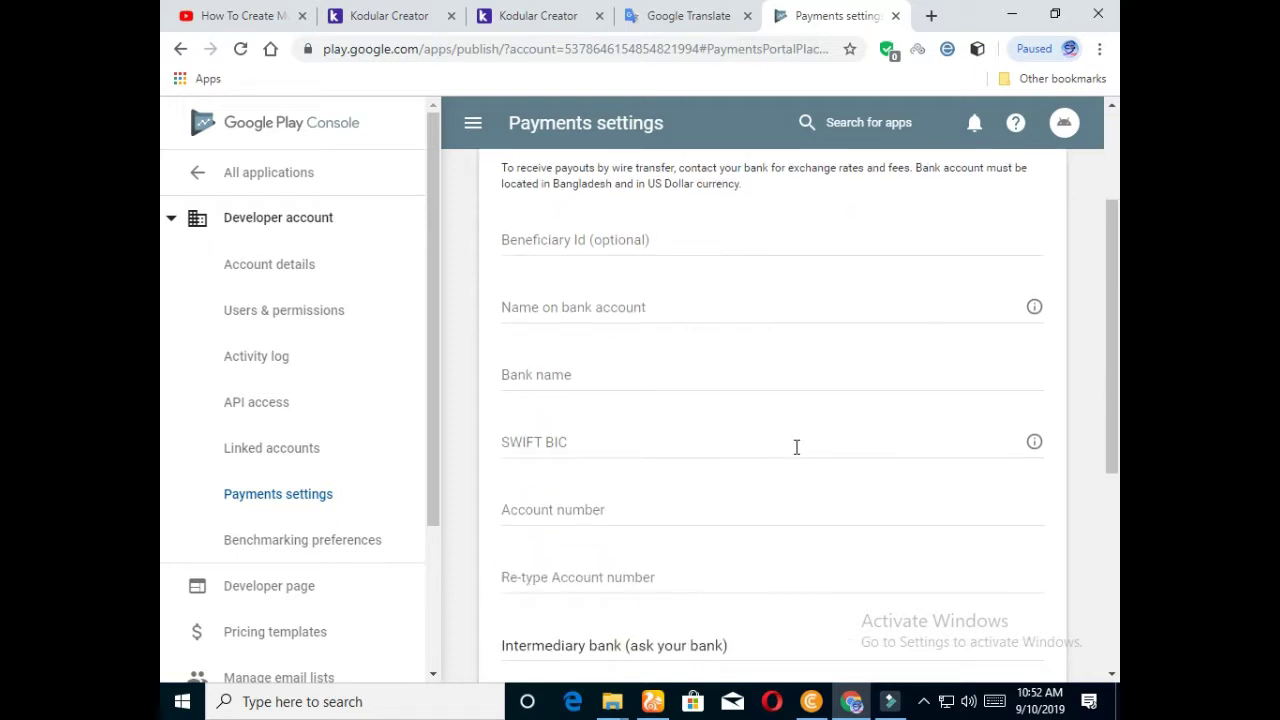
pyautogui.scroll(-1, 798, 446)
pyautogui.scroll(-2, 775, 450)
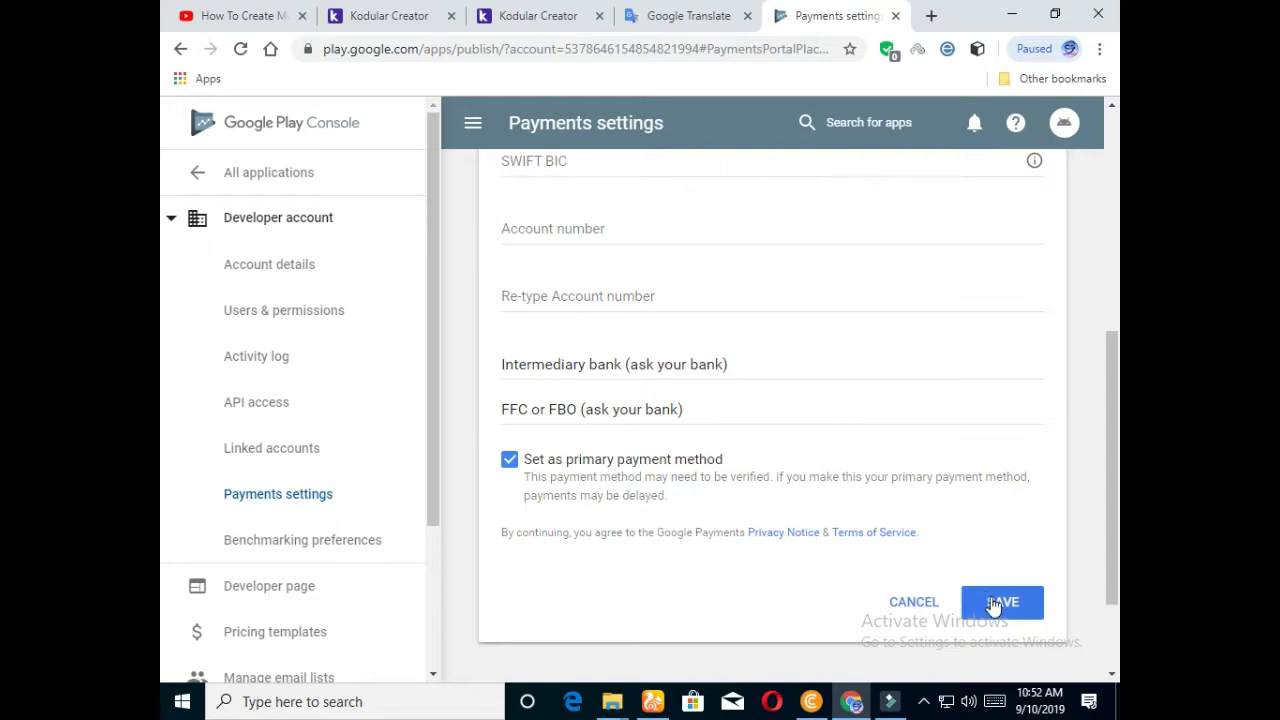
pyautogui.scroll(5, 797, 463)
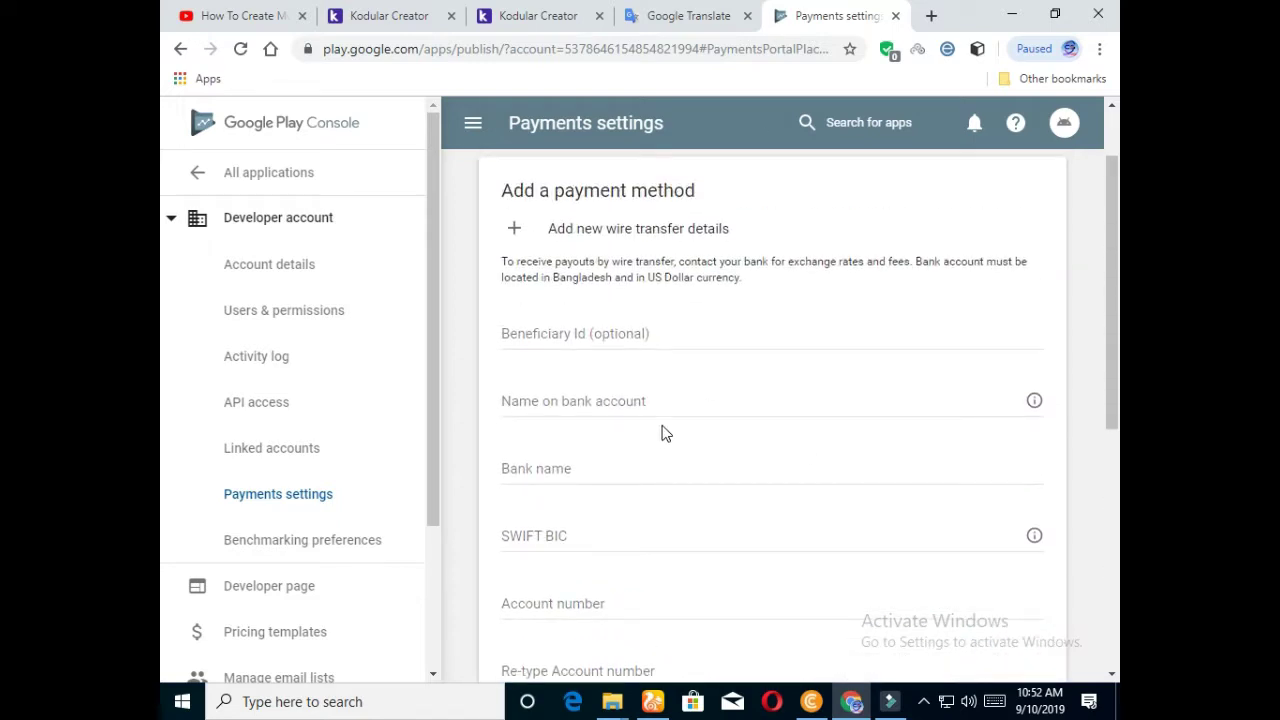
pyautogui.scroll(-1, 597, 464)
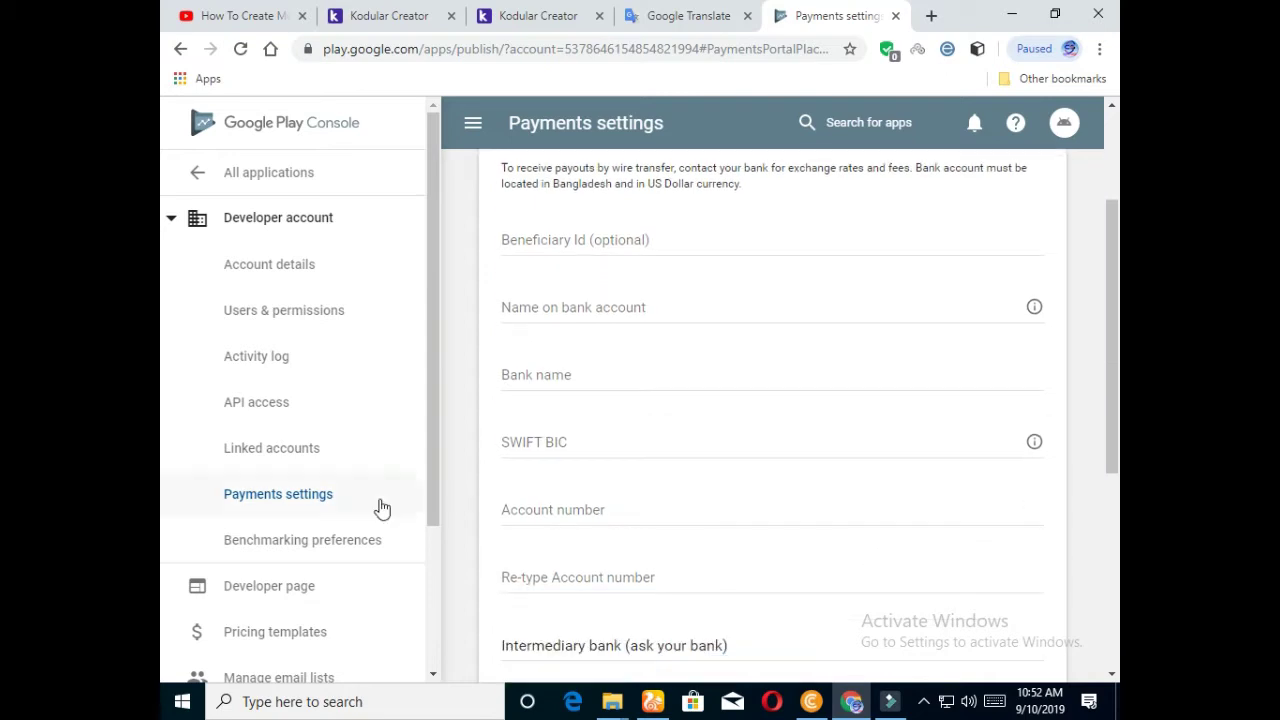
pyautogui.scroll(-1, 380, 509)
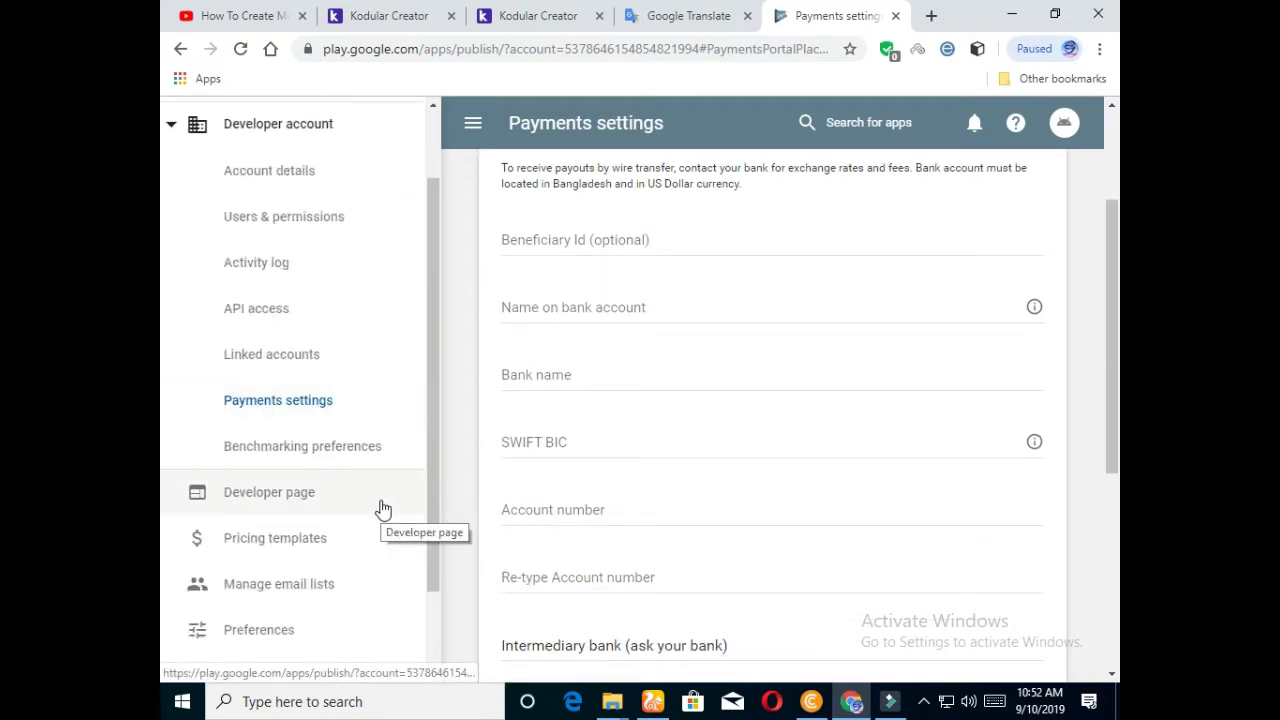
pyautogui.scroll(2, 774, 300)
pyautogui.scroll(-5, 780, 420)
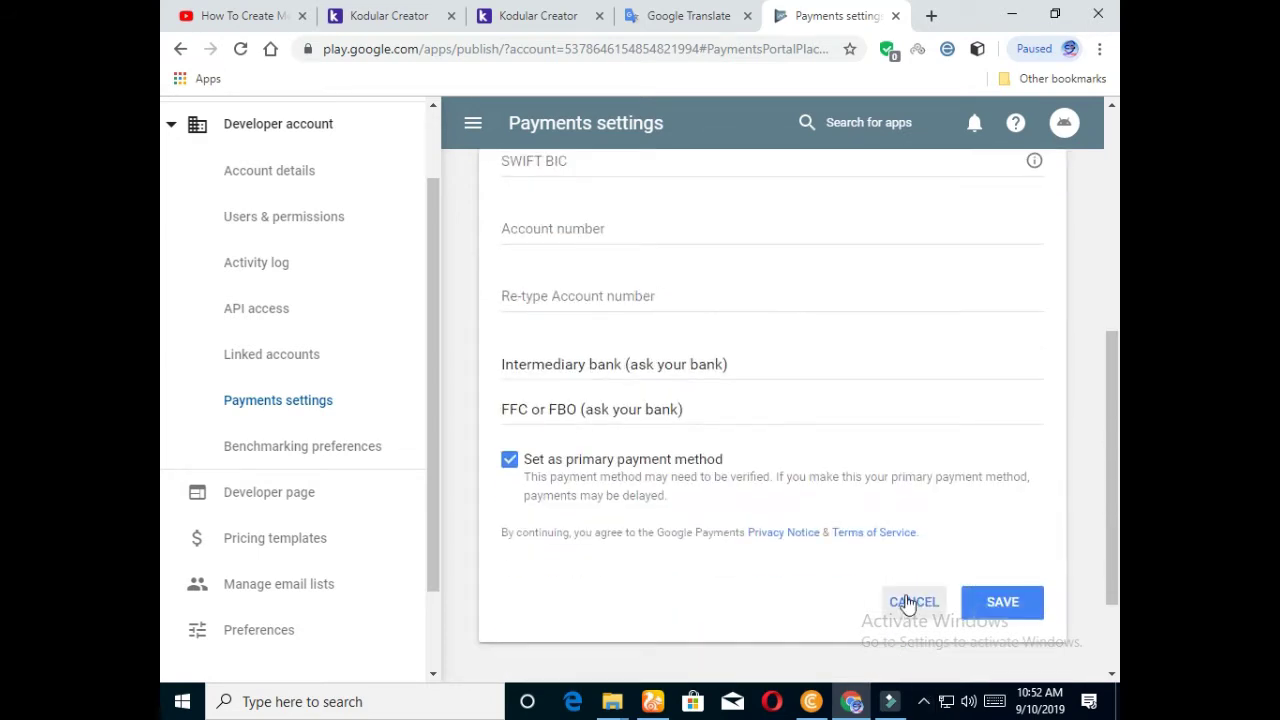
pyautogui.scroll(2, 700, 440)
pyautogui.scroll(-2, 820, 480)
pyautogui.scroll(2, 754, 400)
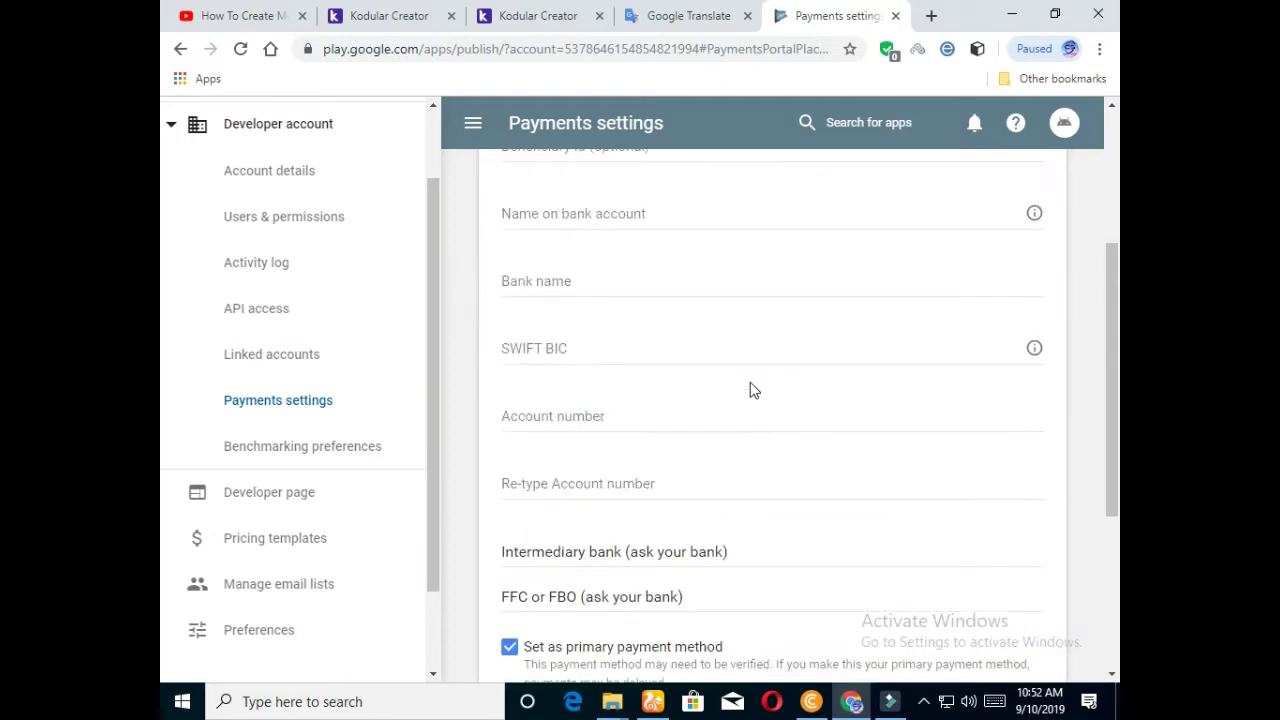
pyautogui.scroll(-3, 910, 553)
# Step: Cancel the wire-transfer form unsaved, review Payments settings, and show the hidden system tray icons
pyautogui.click(903, 511)
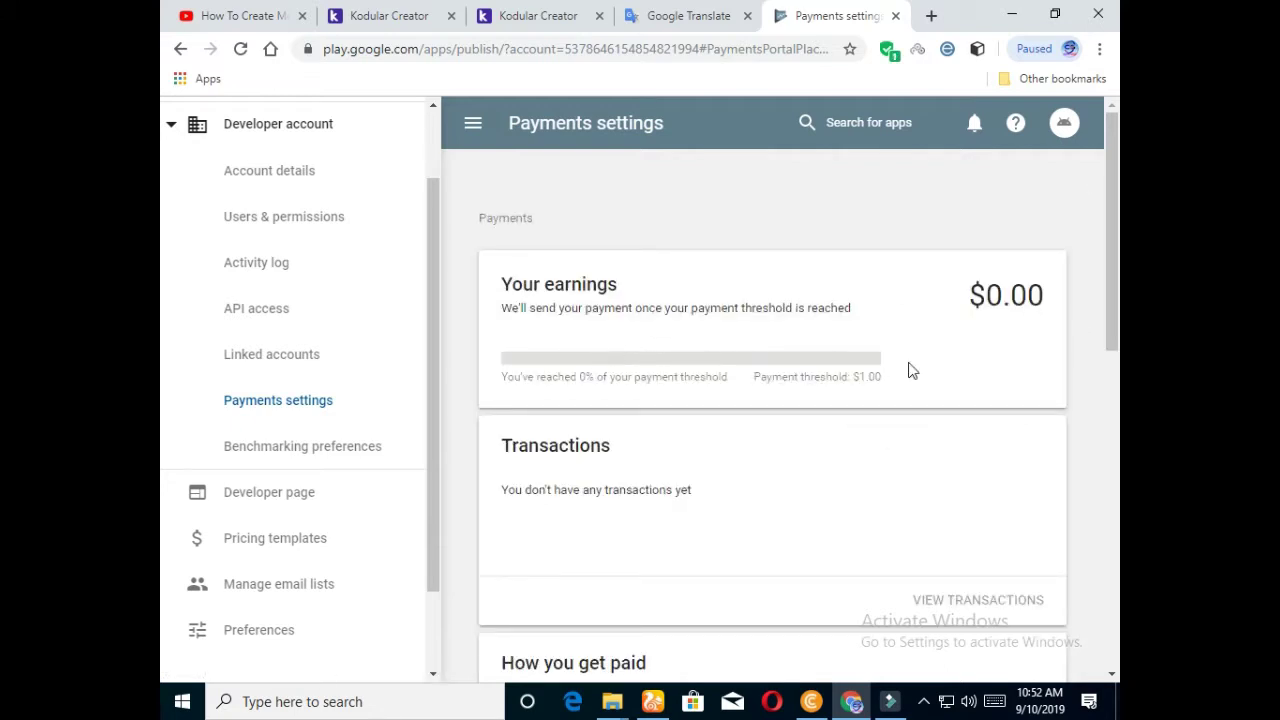
pyautogui.scroll(-3, 600, 396)
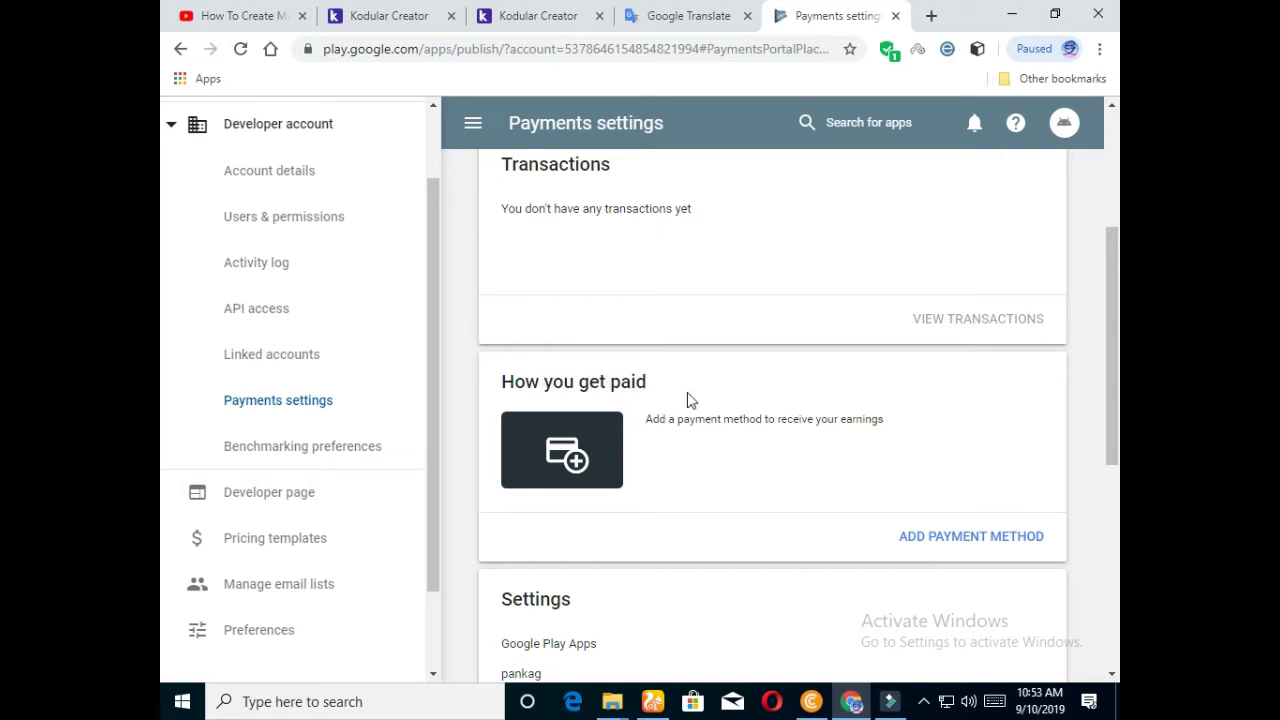
pyautogui.scroll(-5, 746, 457)
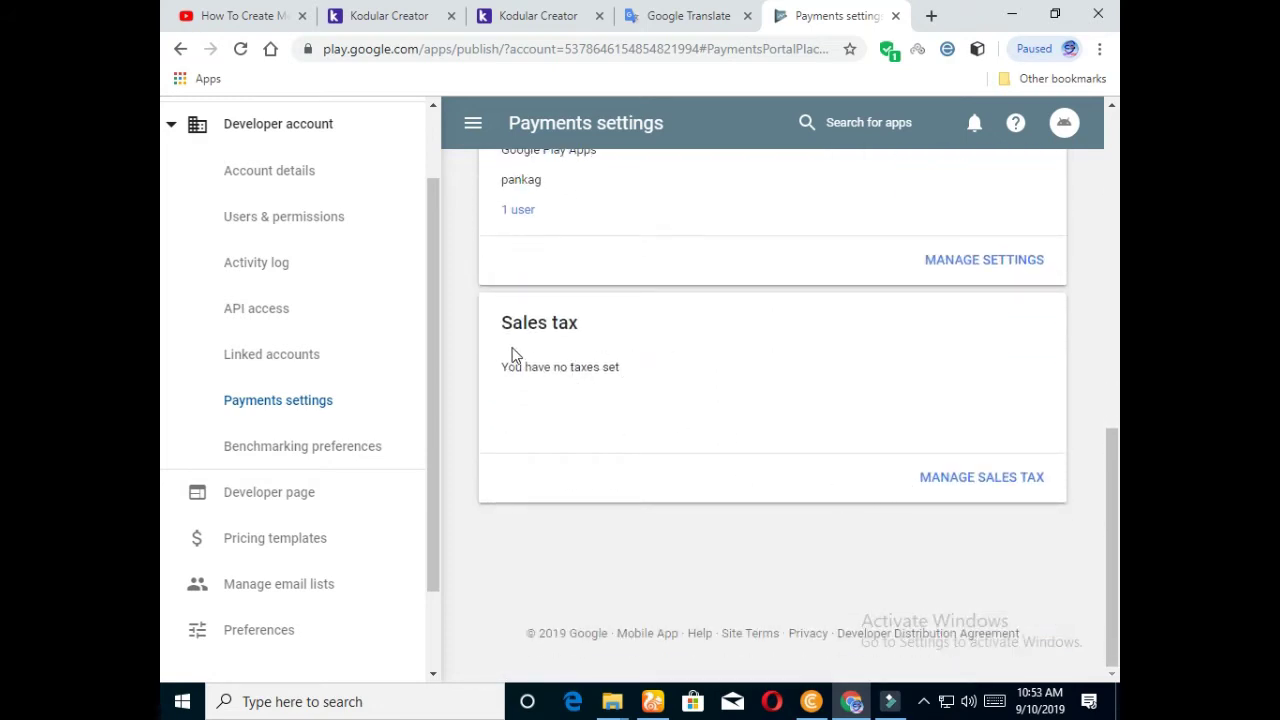
pyautogui.scroll(2, 950, 425)
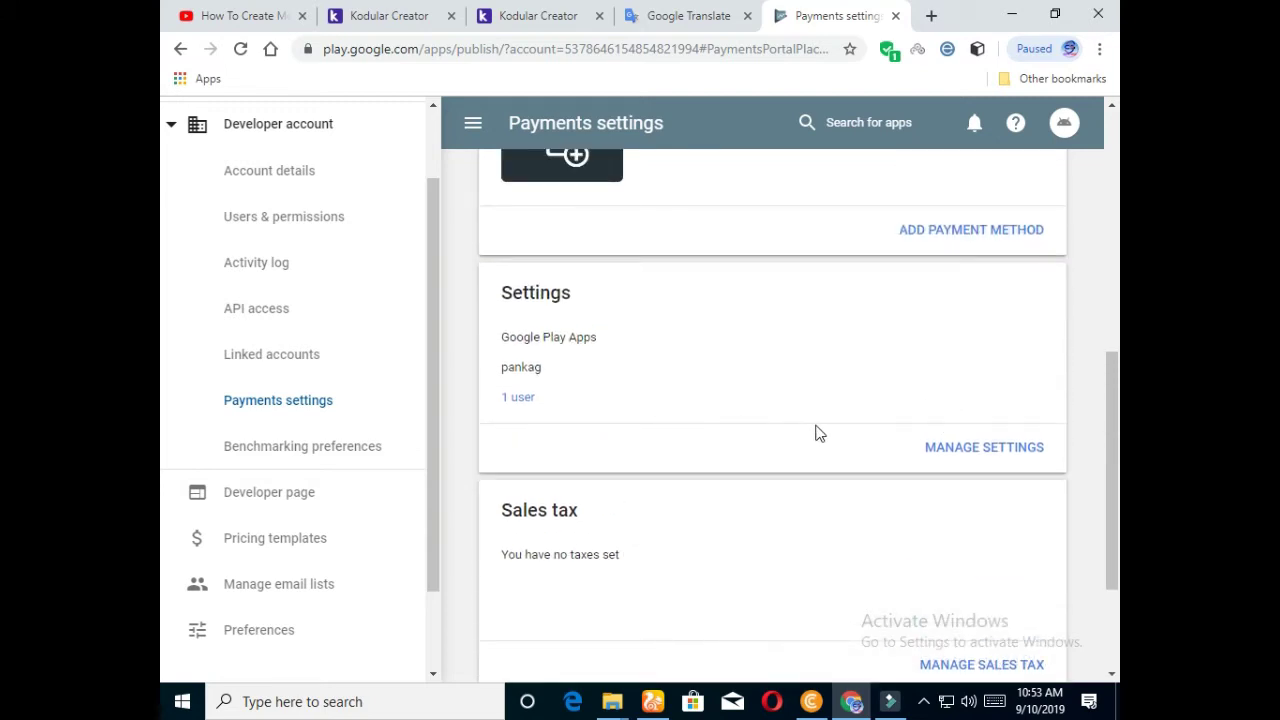
pyautogui.scroll(-2, 560, 468)
pyautogui.scroll(1, 693, 422)
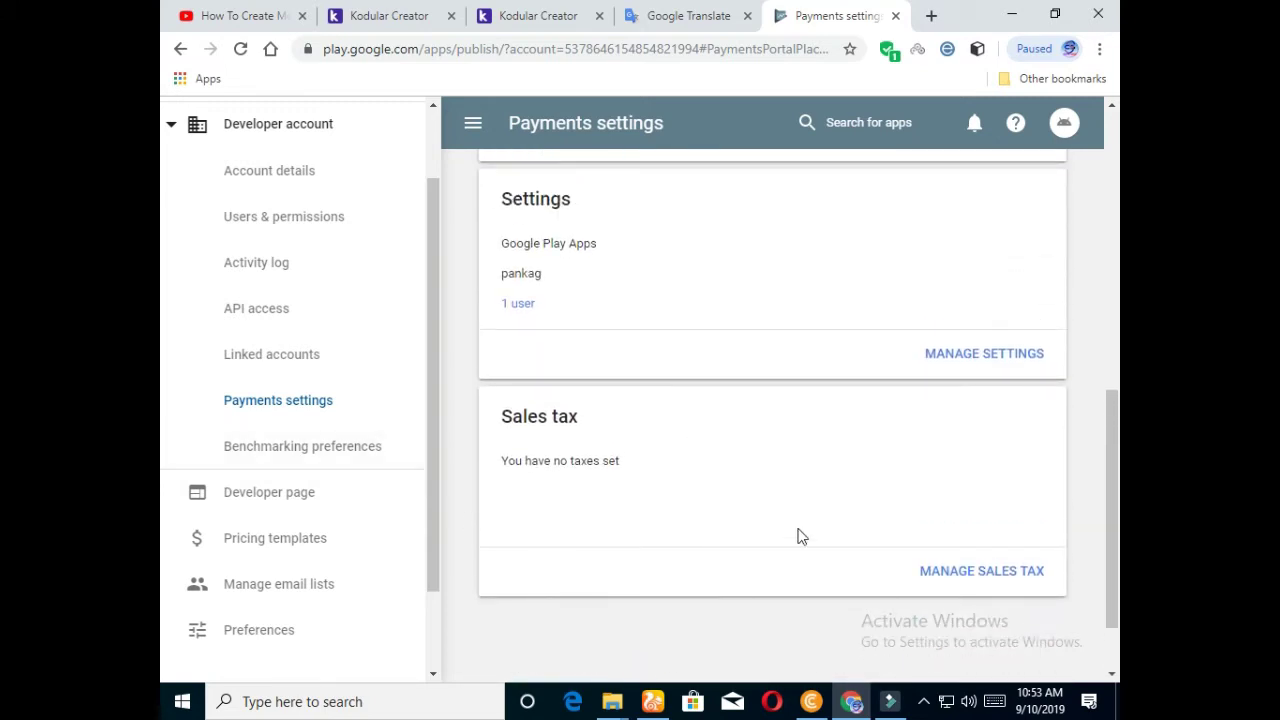
pyautogui.scroll(5, 620, 386)
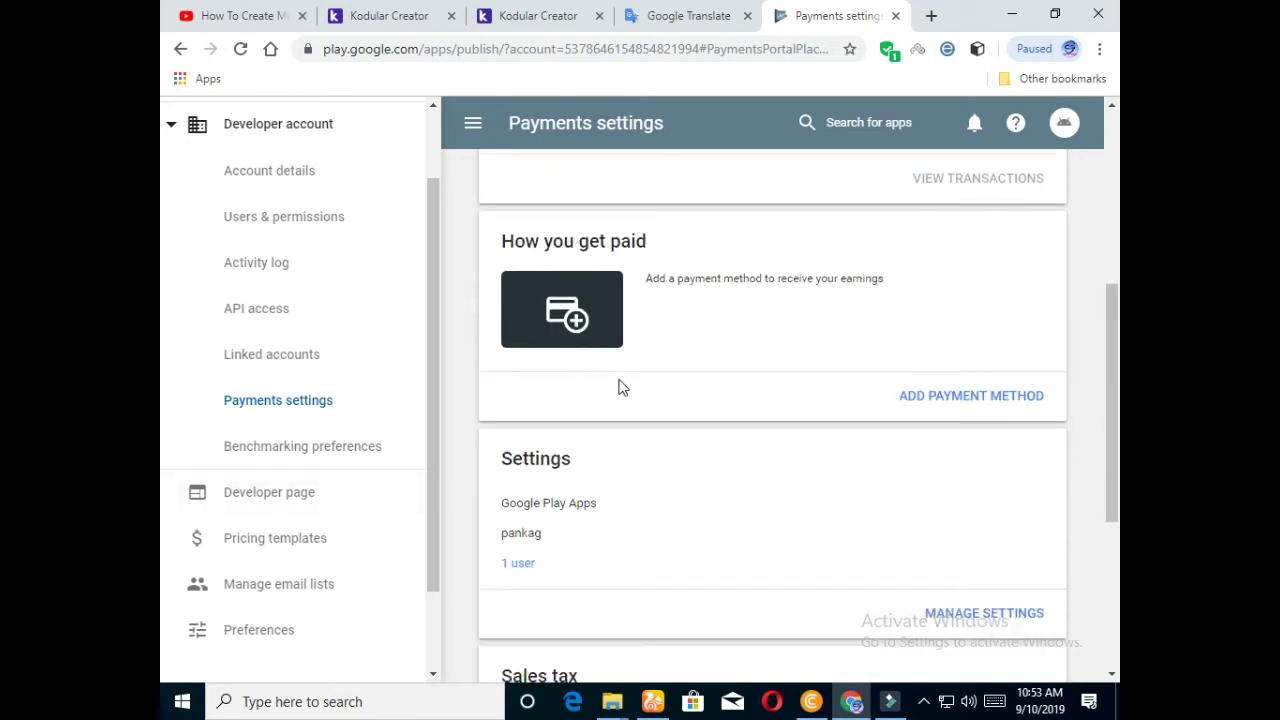
pyautogui.scroll(1, 851, 281)
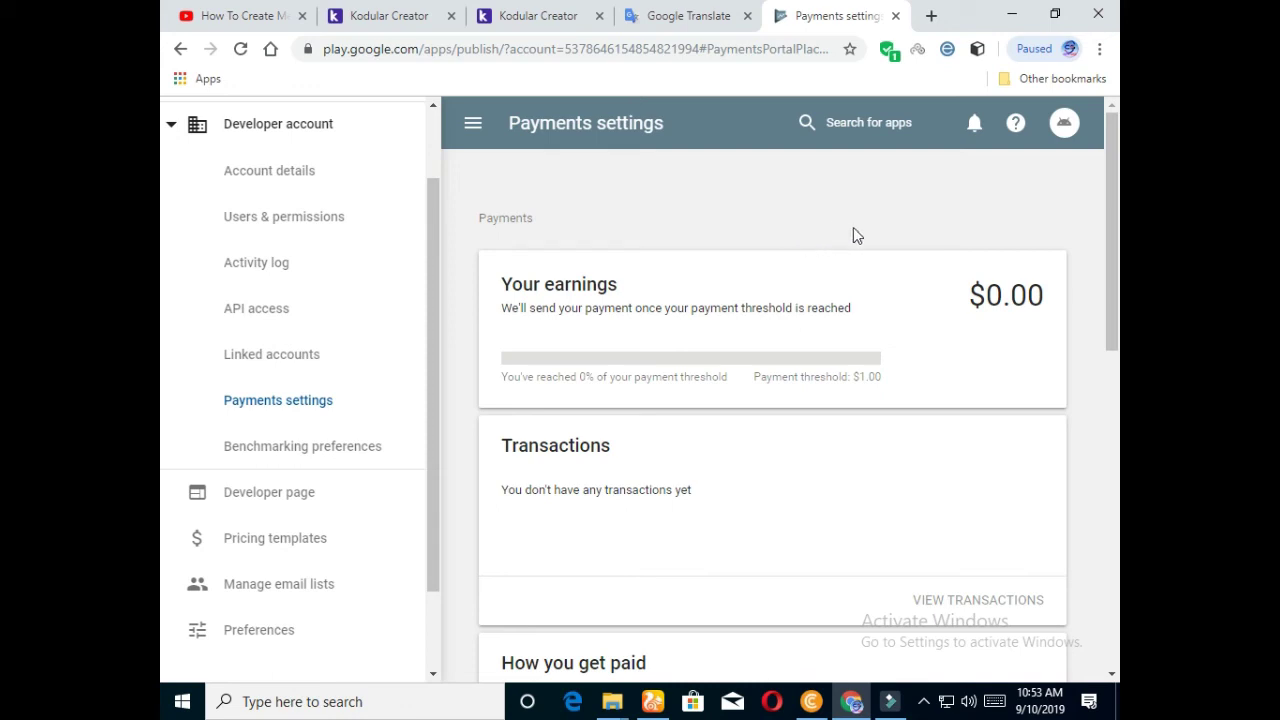
pyautogui.click(925, 703)
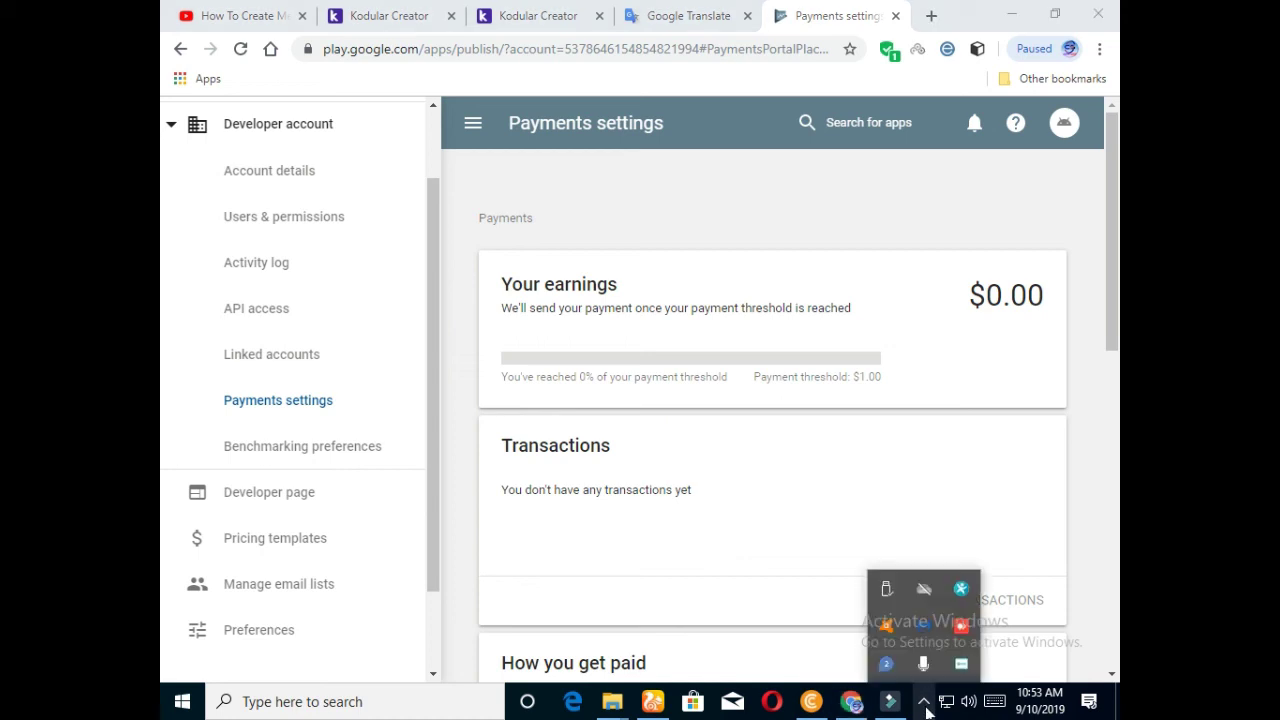